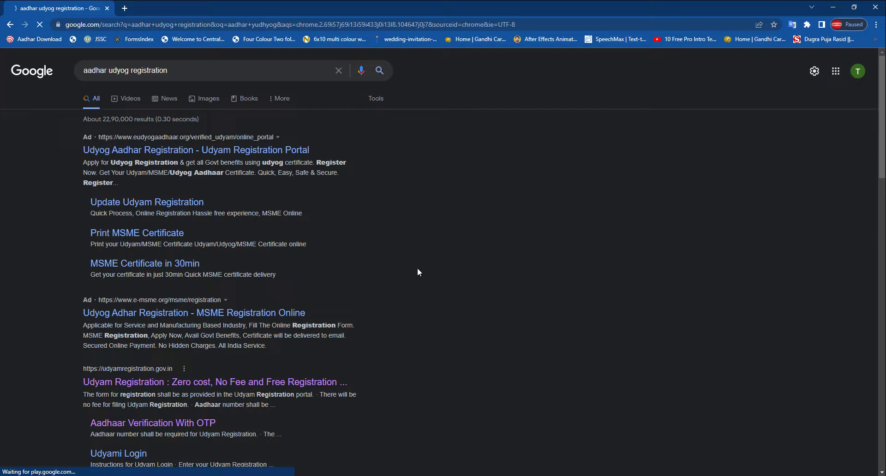
Open the official udyamregistration.gov.in 'Udyam Registration : Zero cost' result from the Google listings
scroll(418, 272, "down", 1)
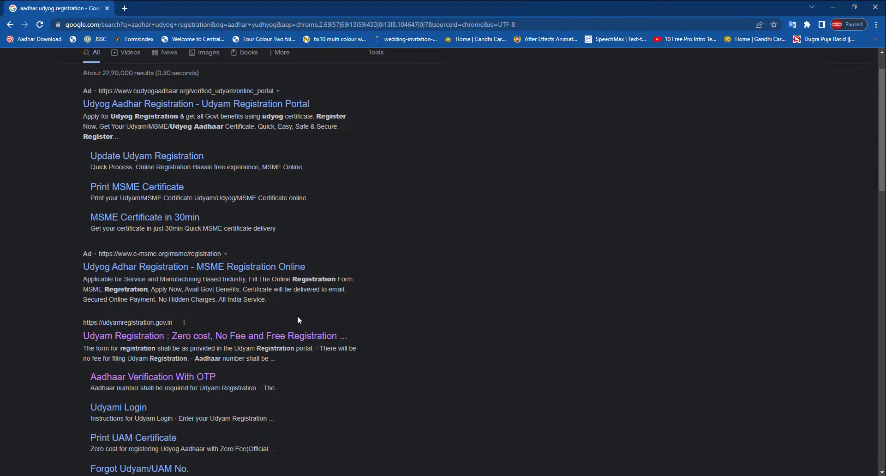
left_click(242, 341)
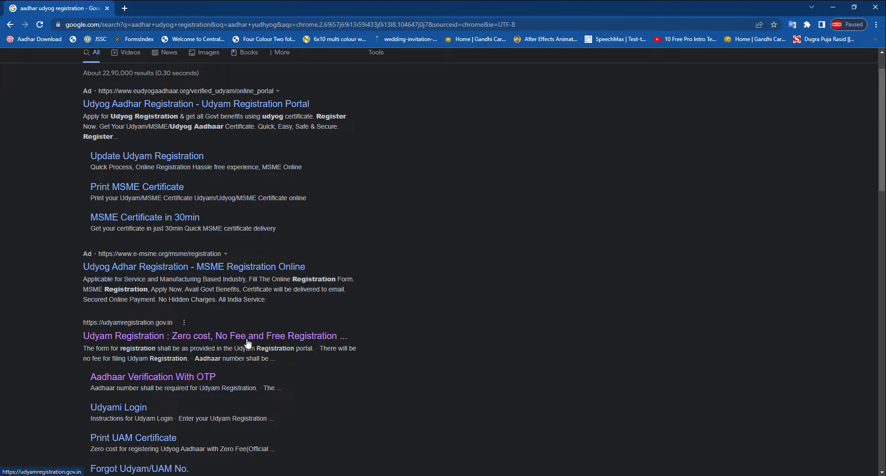
left_click(247, 343)
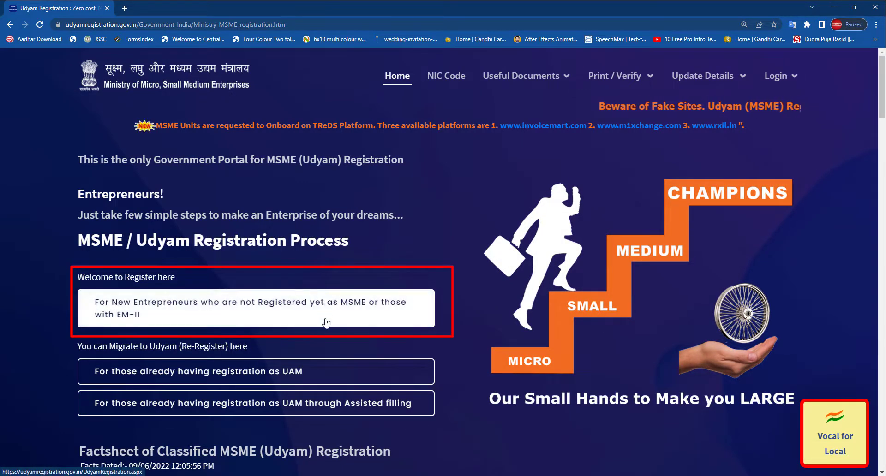
Start a new-entrepreneur registration with the Aadhaar number and the entrepreneur's name in capitals, requesting an OTP
left_click(309, 312)
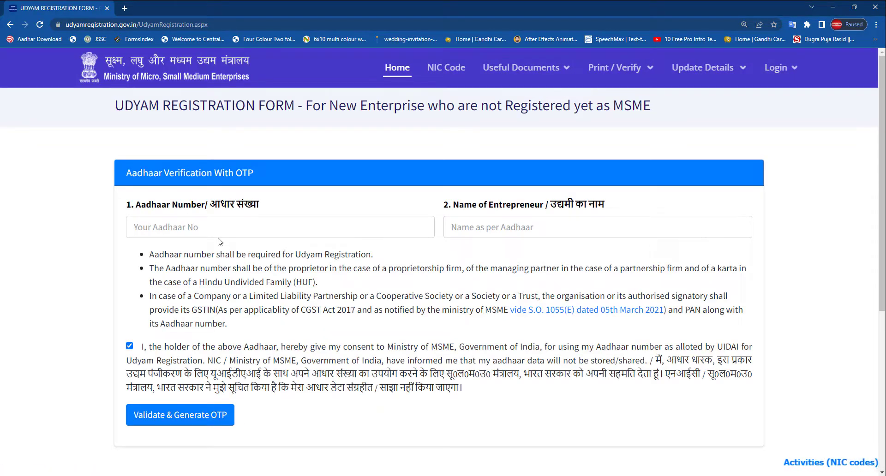
left_click(247, 226)
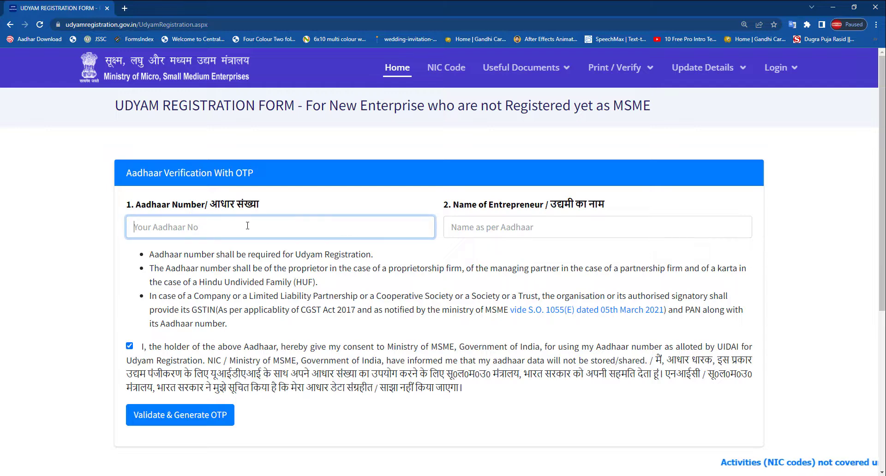
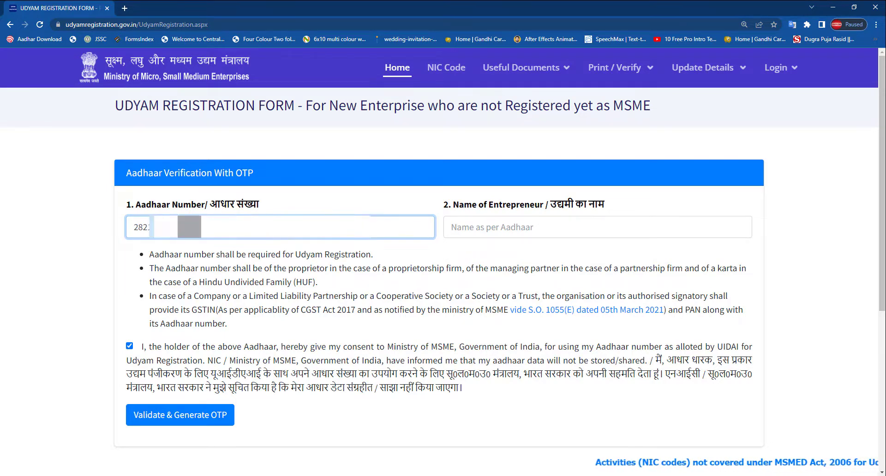
left_click(536, 222)
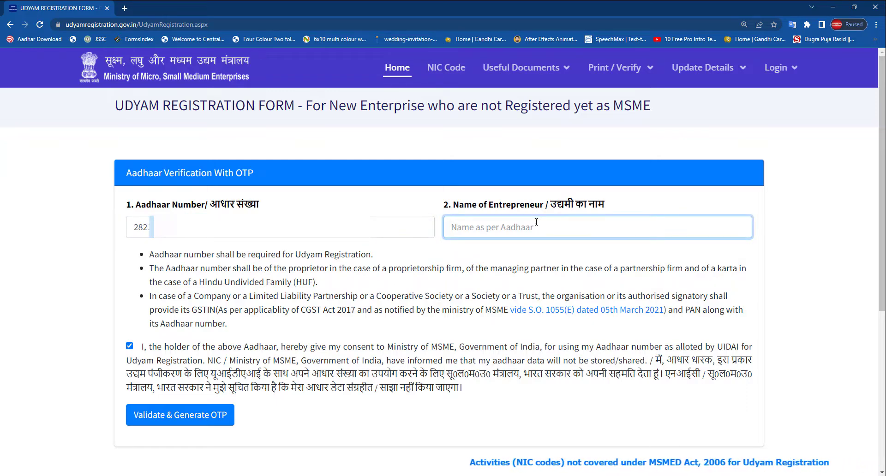
type("tay")
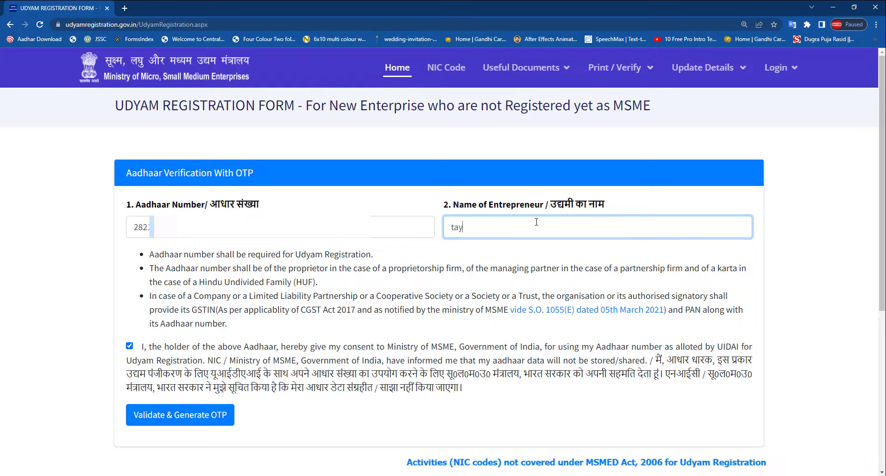
key("BackSpace")
key("BackSpace")
key("BackSpace")
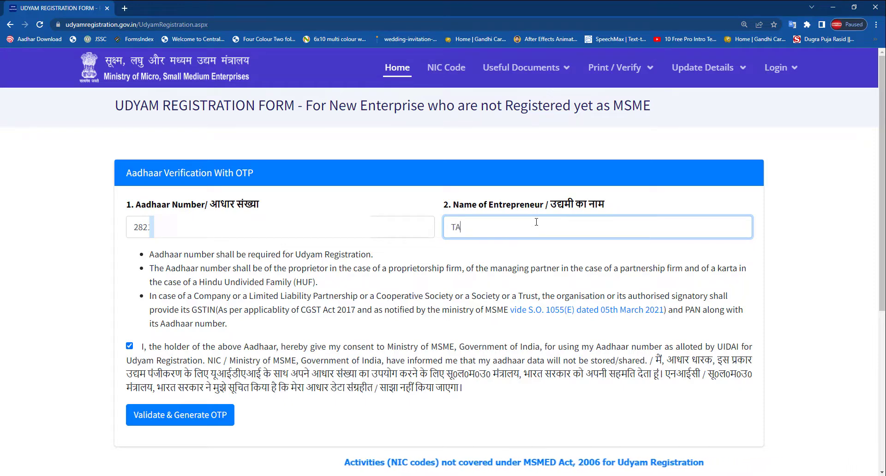
key("Return")
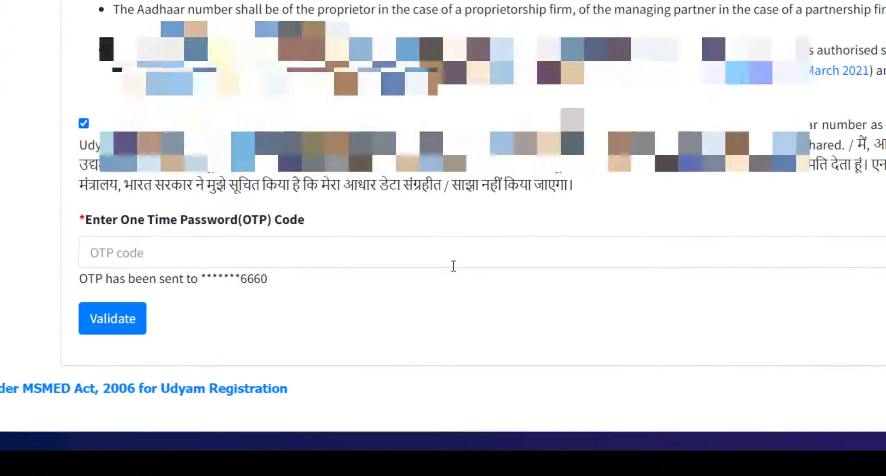
Enter the received OTP and validate the Aadhaar
left_click(264, 430)
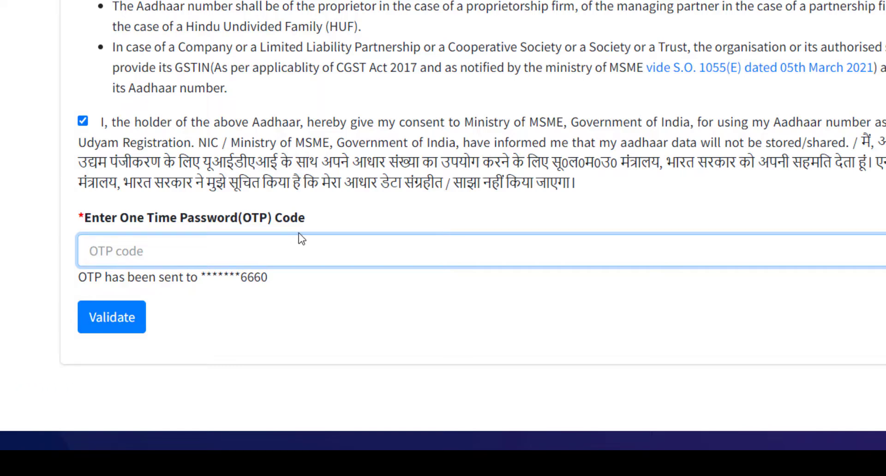
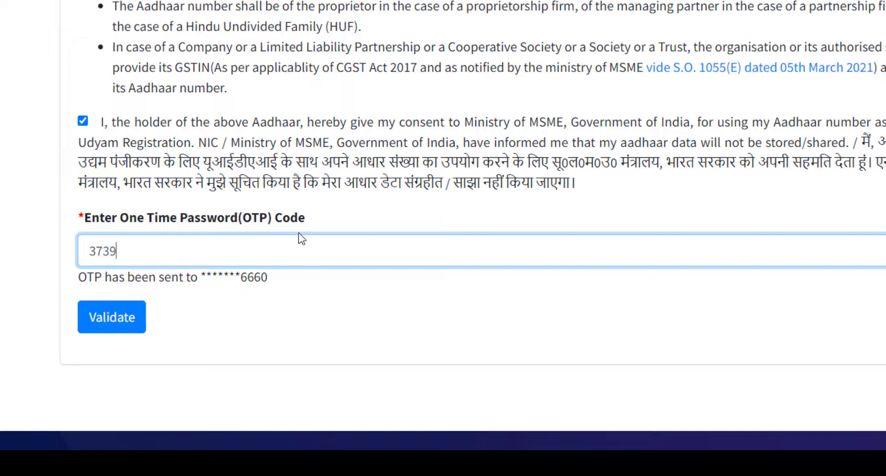
left_click(123, 328)
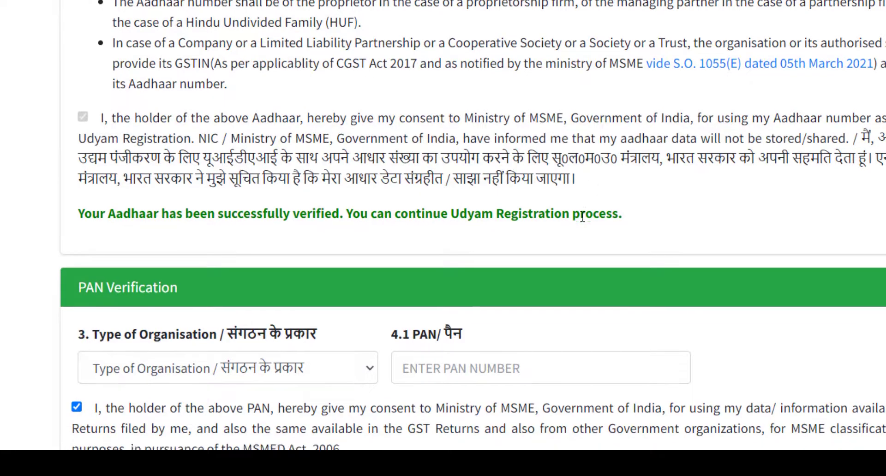
Choose '11. Others' as the type of organisation
scroll(583, 217, "down", 3)
left_click(205, 238)
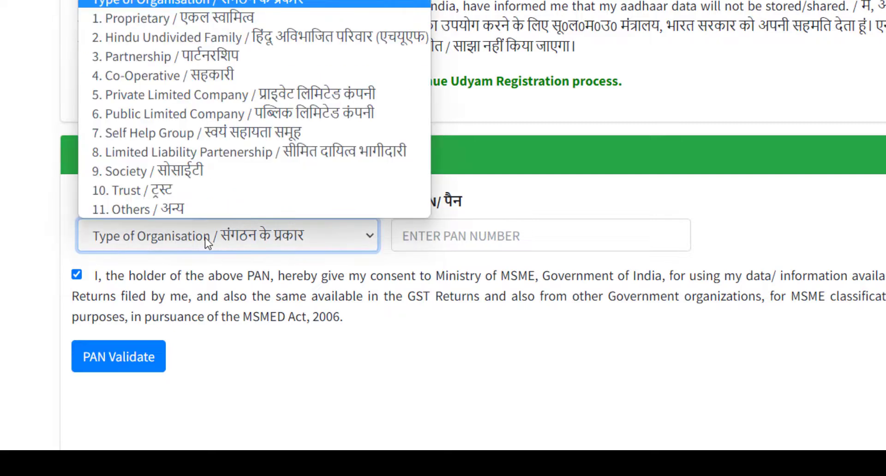
left_click(526, 238)
left_click(526, 238)
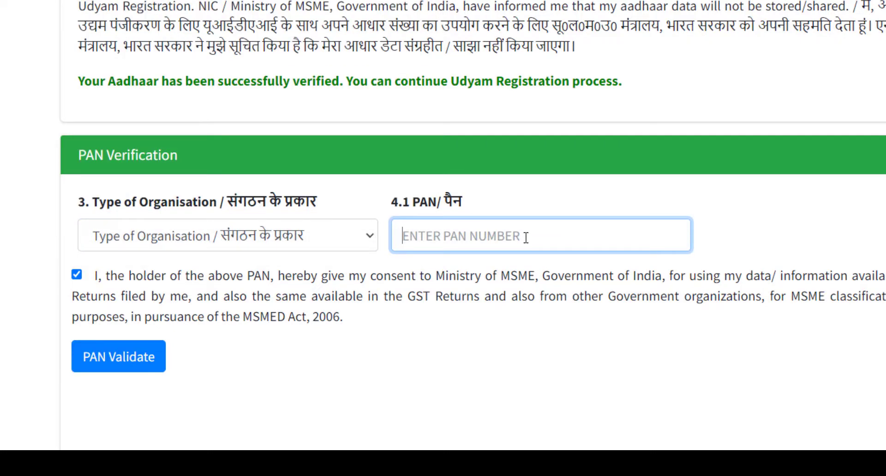
type("B")
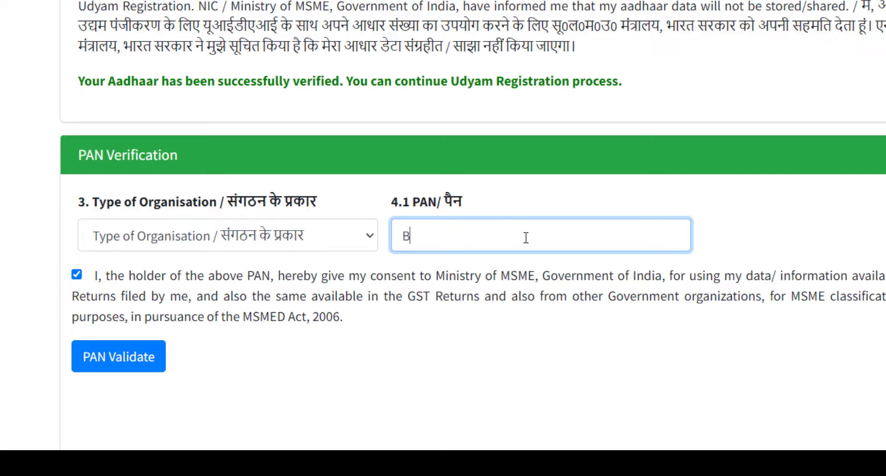
type("OH")
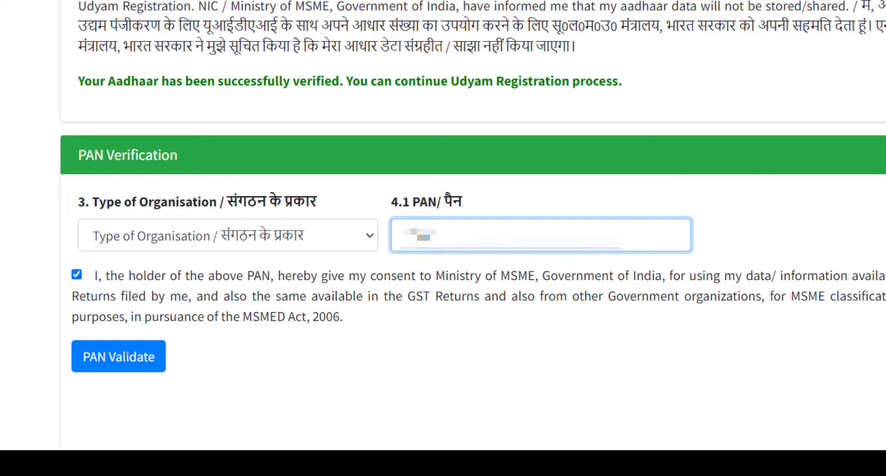
left_click(228, 236)
left_click(218, 368)
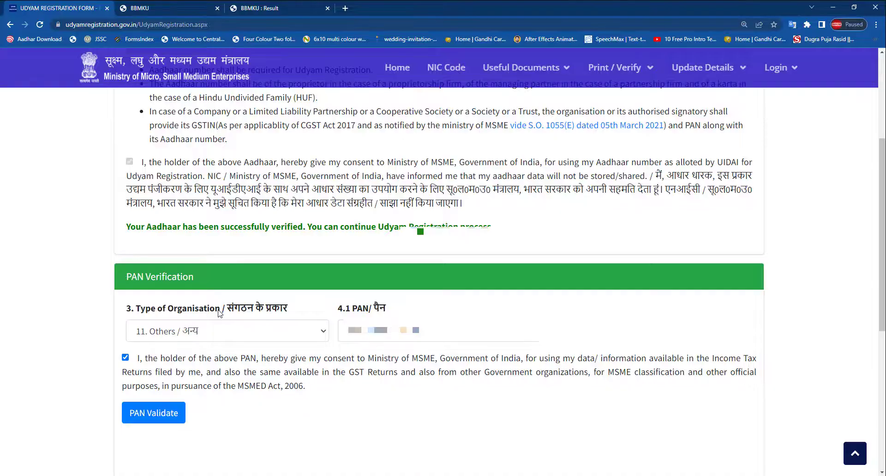
Replace the PAN field contents with the pasted PAN and validate it
left_click(411, 339)
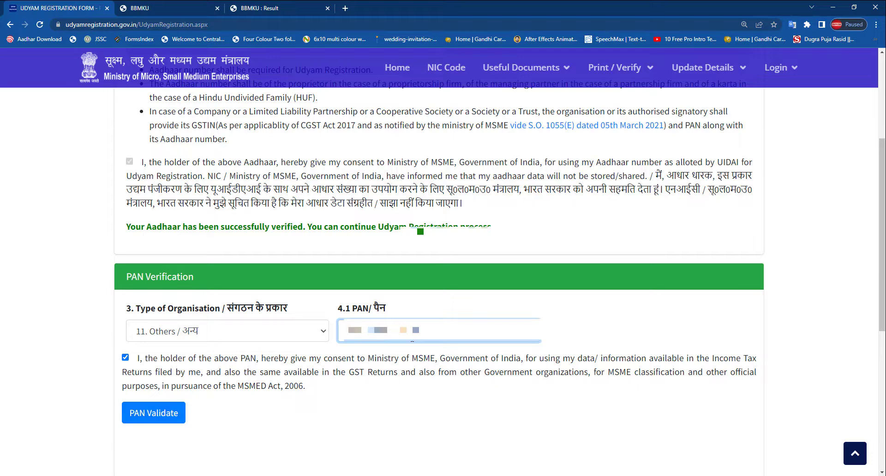
key("ctrl+a")
key("BackSpace")
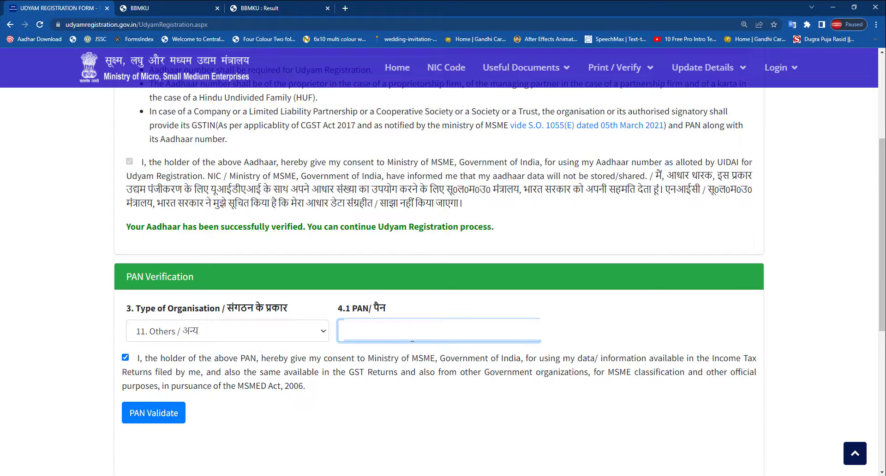
key("ctrl+v")
left_click(170, 413)
Continue to the registration details and answer No to having a GSTIN
scroll(170, 406, "down", 6)
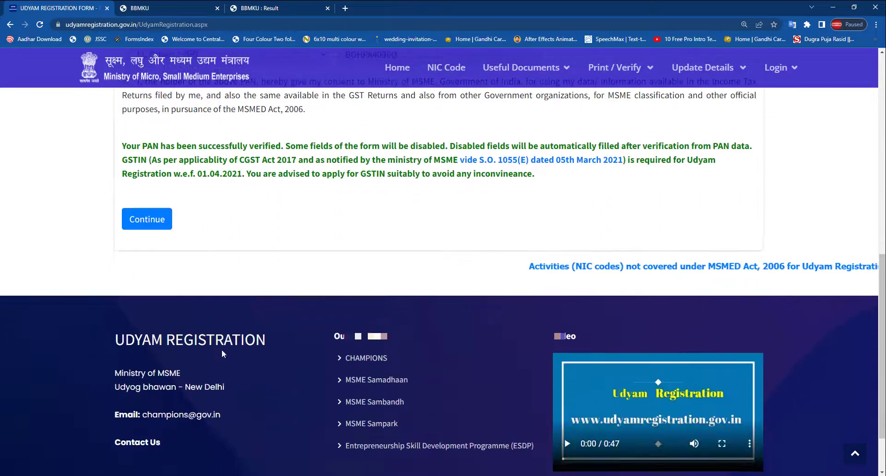
left_click(133, 221)
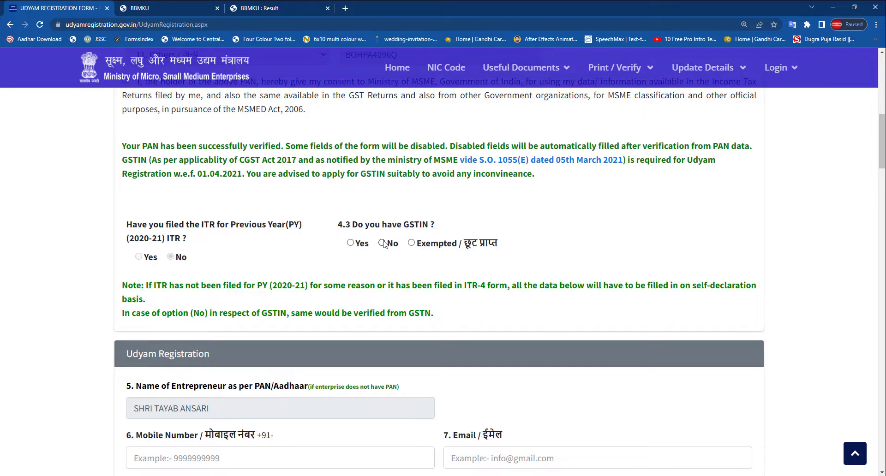
left_click(382, 243)
Enter the entrepreneur's mobile number and begin the e-mail address
scroll(384, 247, "down", 2)
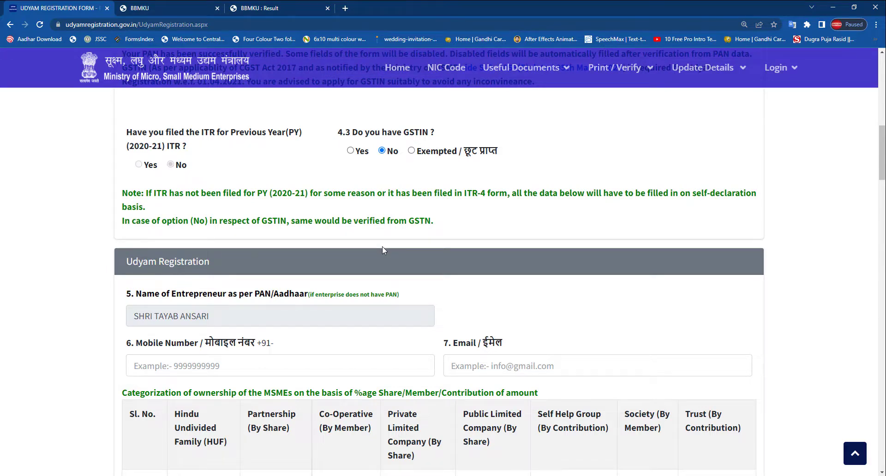
scroll(382, 249, "down", 2)
left_click(281, 279)
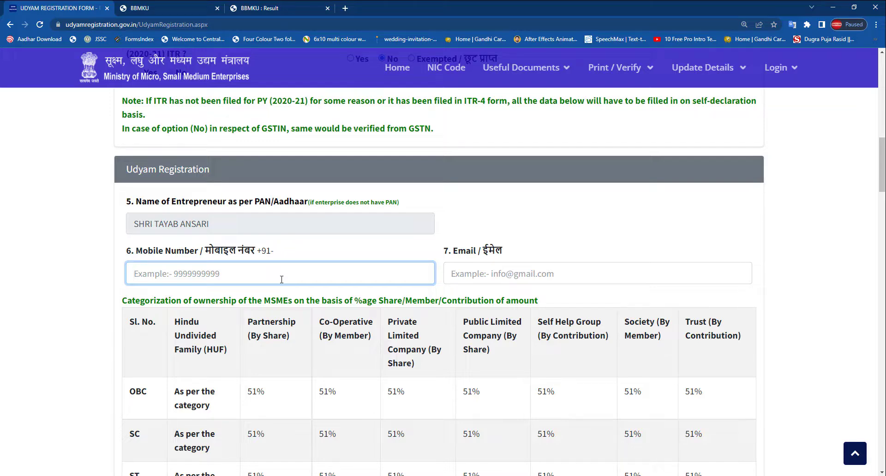
type("629")
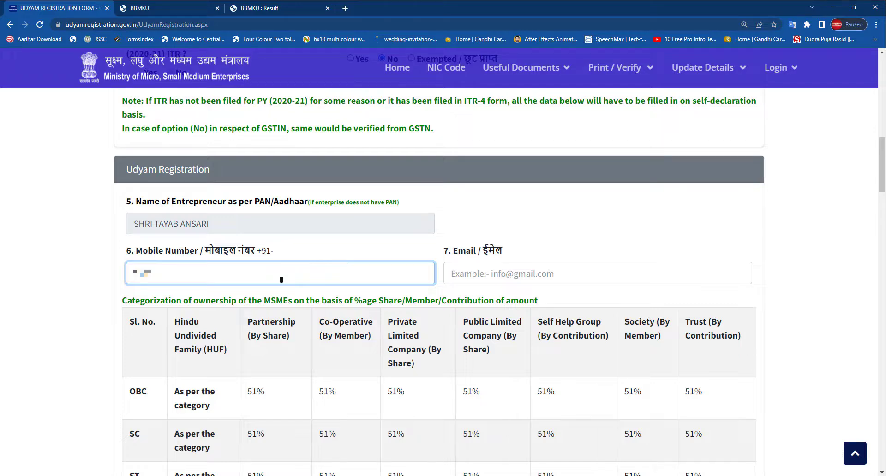
type("xxxxxxx")
left_click(503, 278)
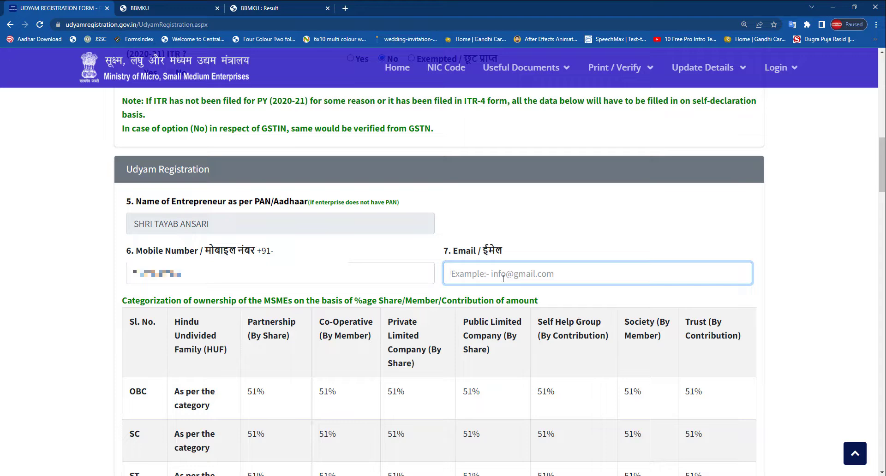
type("t")
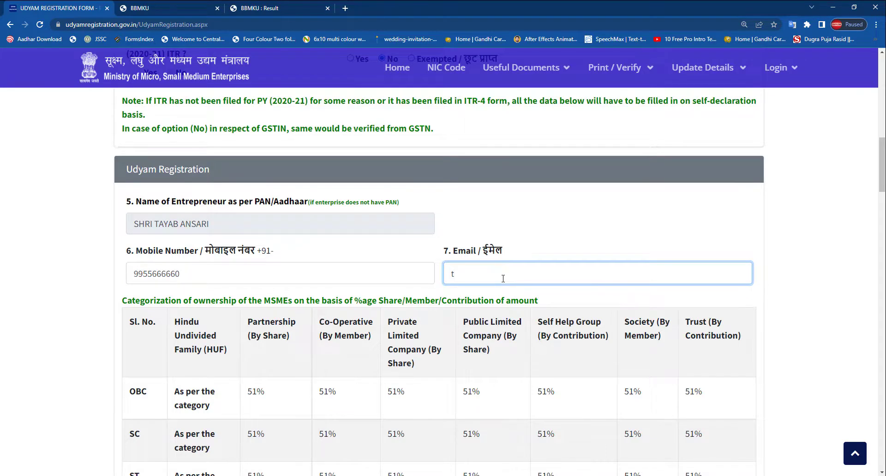
scroll(502, 278, "down", 8)
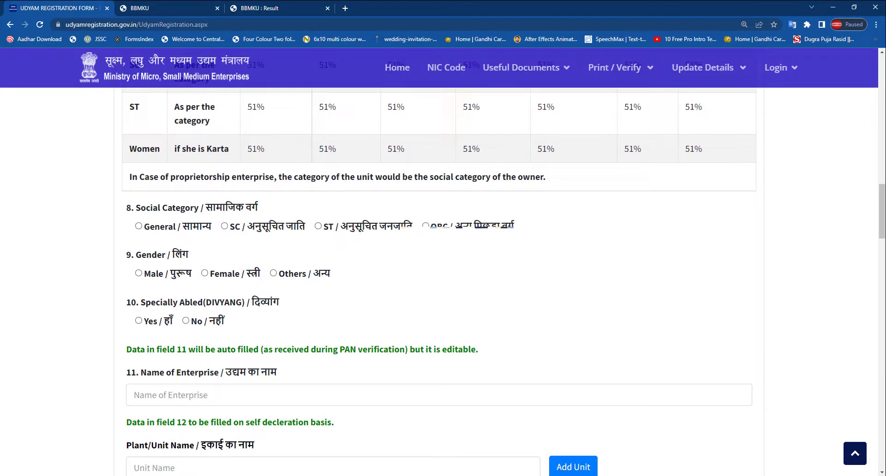
Set the social category to OBC and specially abled to No
left_click(426, 226)
left_click(186, 320)
scroll(420, 248, "down", 1)
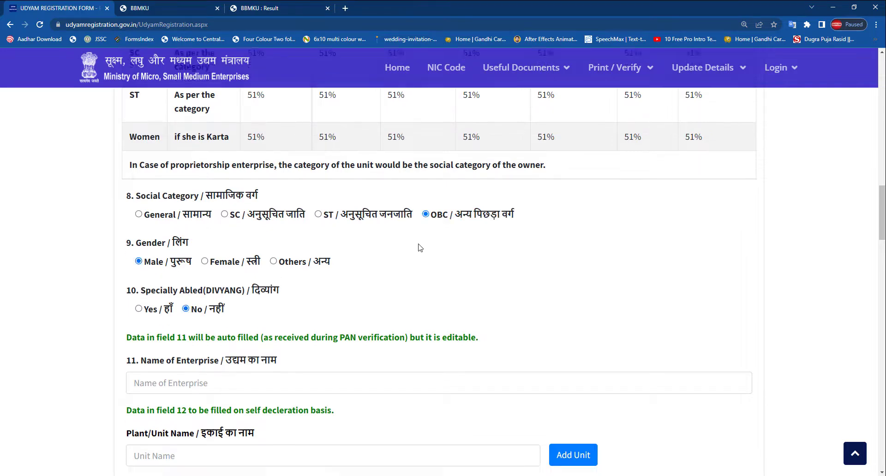
scroll(420, 247, "down", 4)
Name the enterprise TAYAB ONLINE SERVICE & CSP and add it as a plant unit
left_click(253, 209)
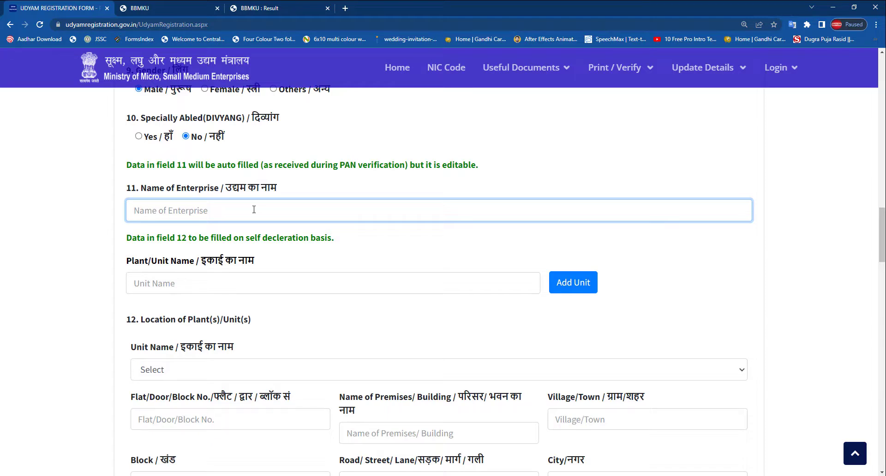
type("TAYAB ONLINE SERVICE")
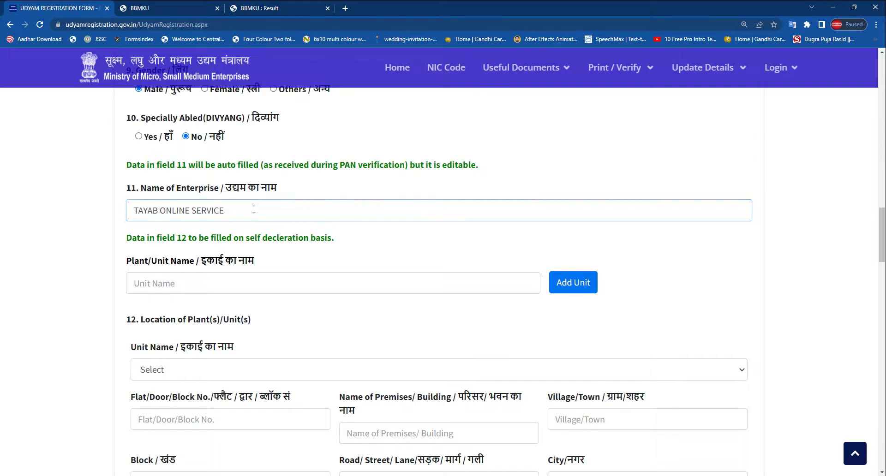
key("ctrl+a")
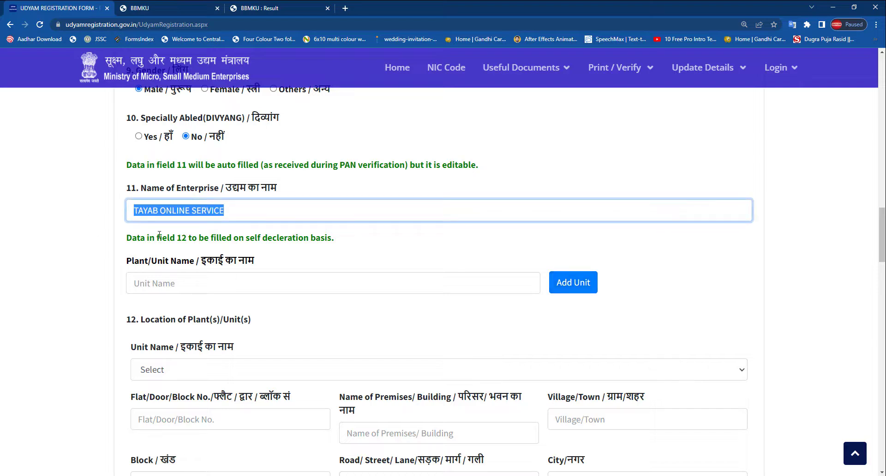
type("TAYAB ONLINE SERVICE & CSP")
left_click(198, 279)
type("TAYAB ONLINE SERVICE & CSP")
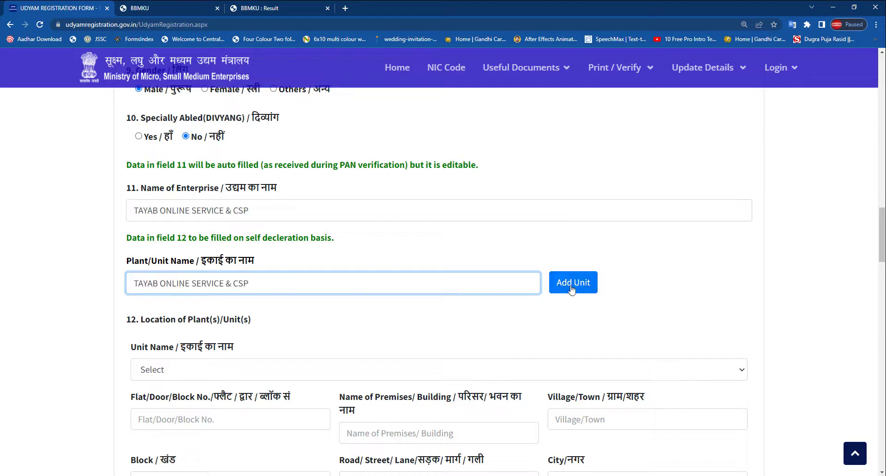
left_click(572, 288)
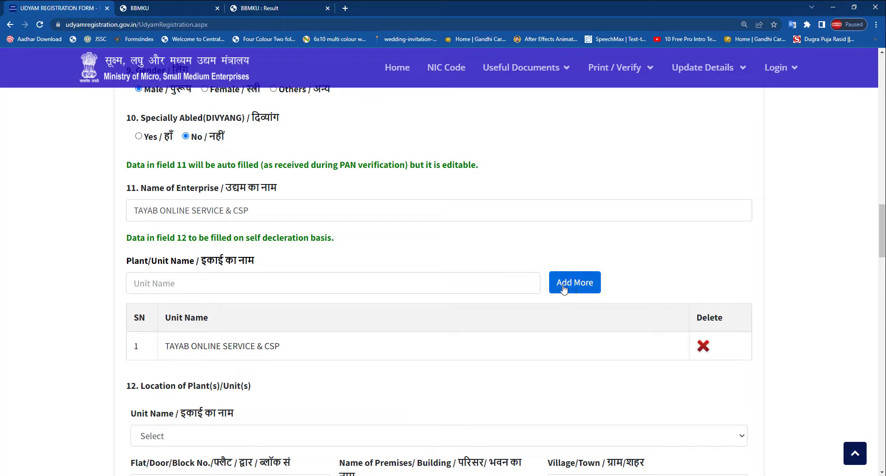
Select TAYAB ONLINE SERVICE & CSP as the unit for the plant location
scroll(443, 293, "down", 3)
scroll(445, 294, "down", 2)
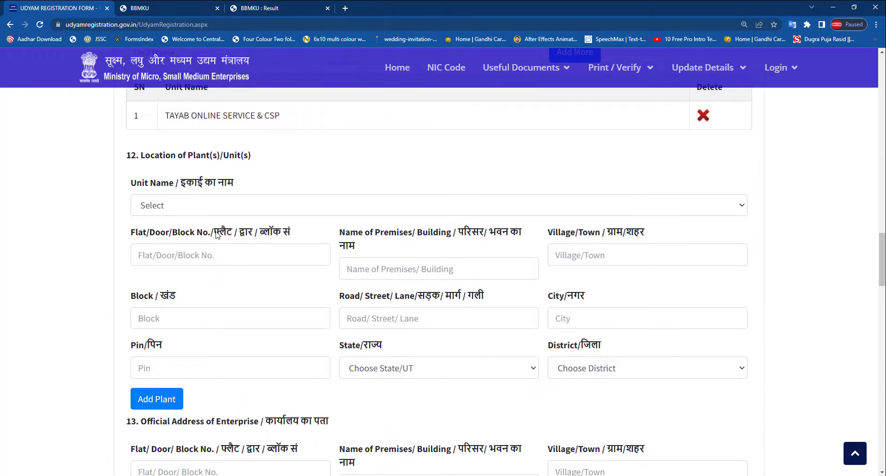
scroll(217, 234, "up", 5)
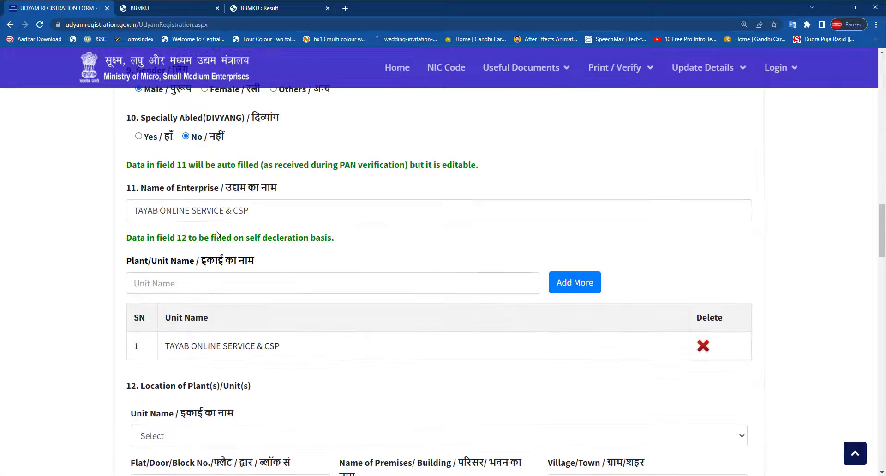
scroll(217, 235, "down", 3)
scroll(216, 235, "down", 1)
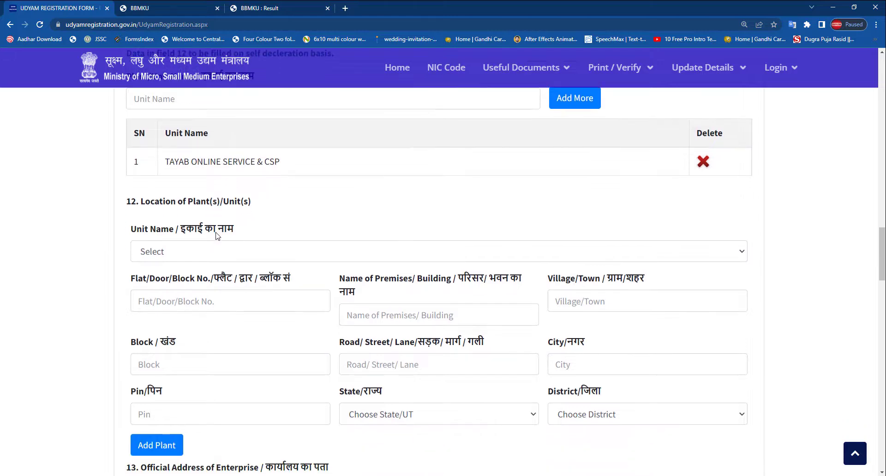
left_click(214, 250)
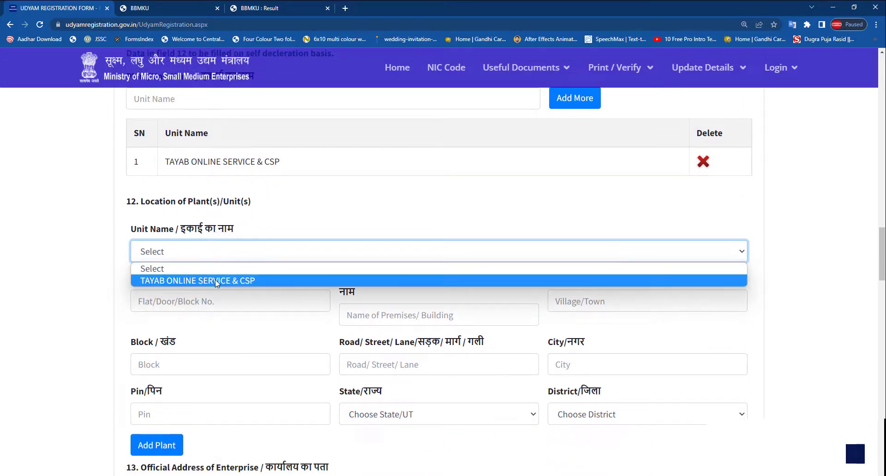
left_click(215, 279)
scroll(300, 249, "down", 1)
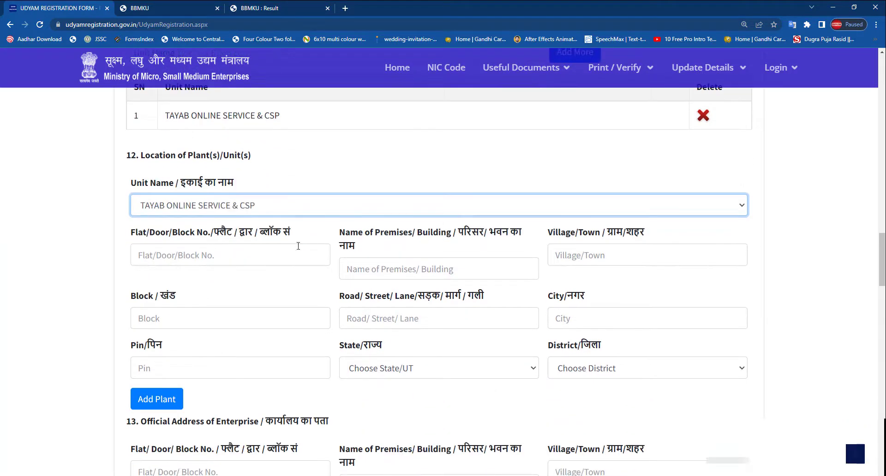
left_click(217, 257)
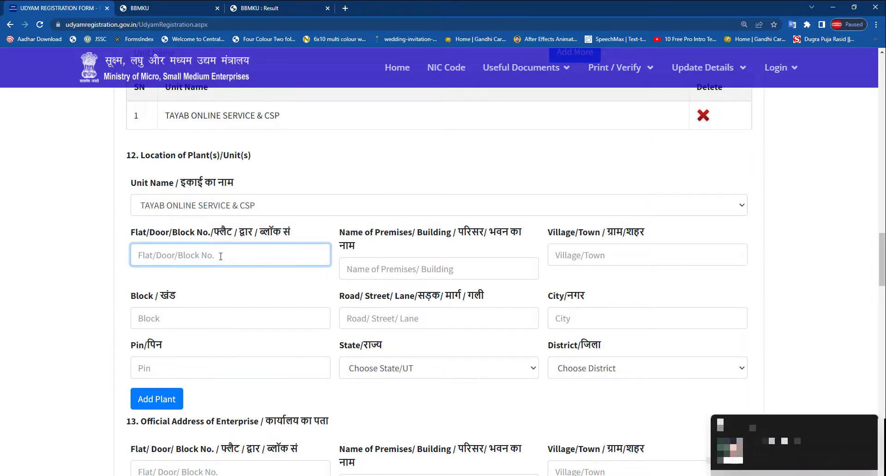
type("MU")
key("BackSpace")
key("BackSpace")
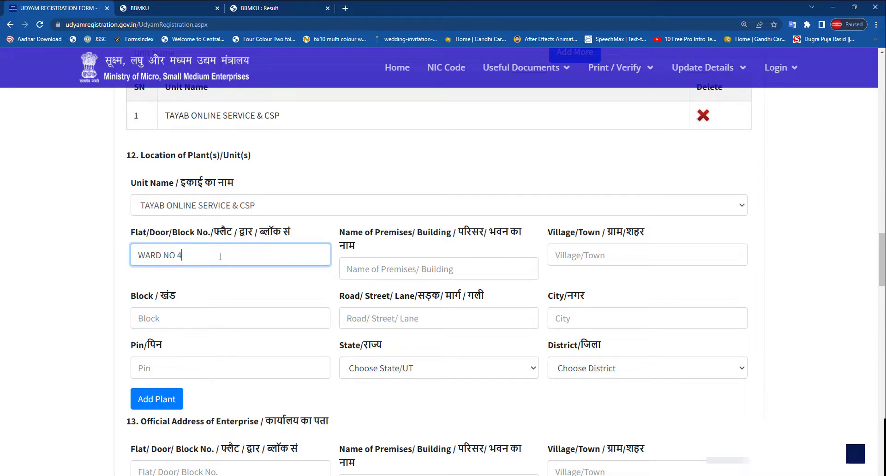
key("Tab")
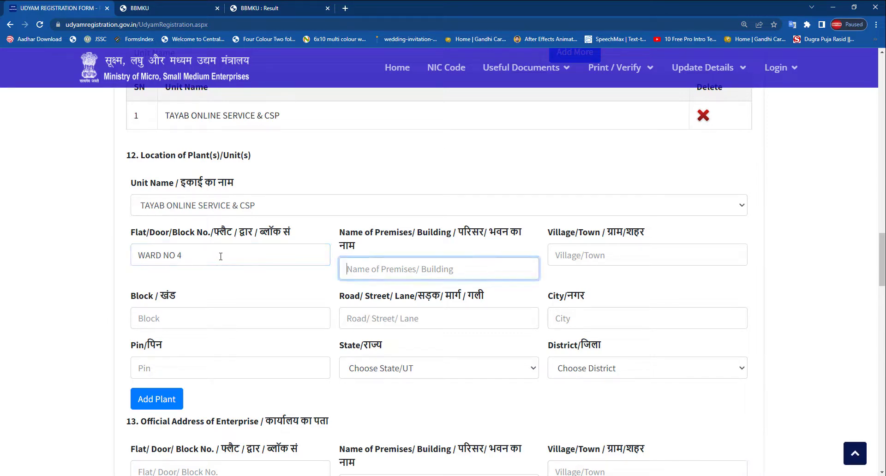
type("murlid")
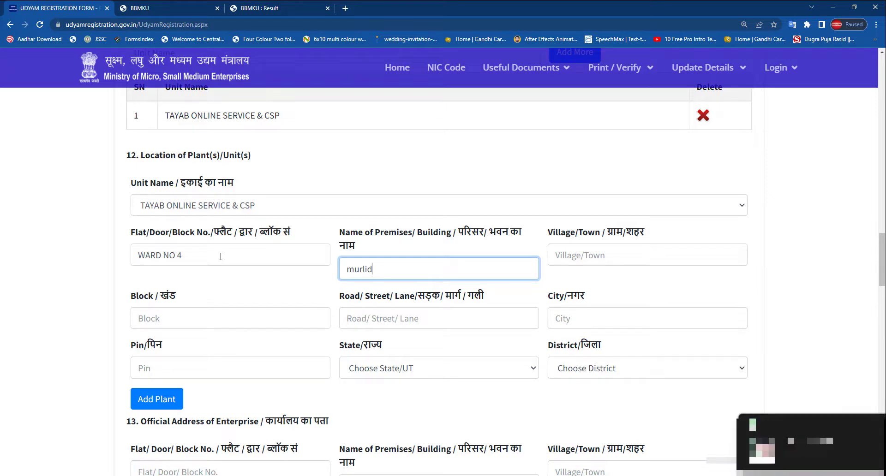
key("ctrl+a")
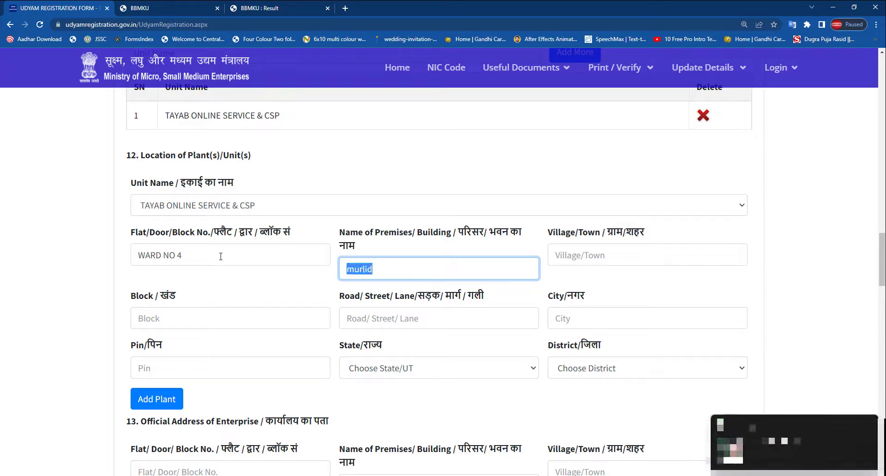
type("MURLISIH")
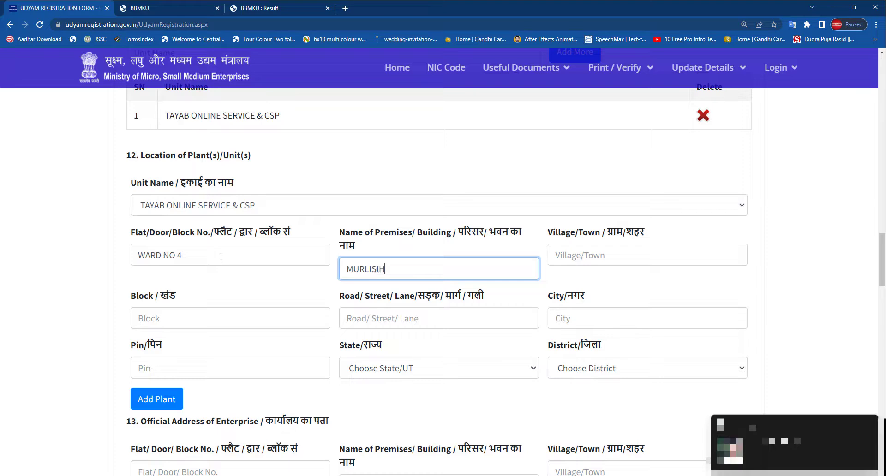
type(" BASTO")
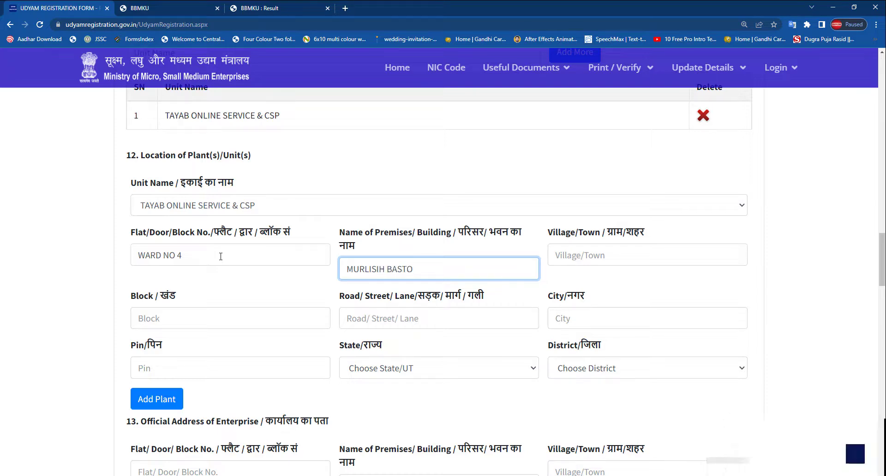
key("BackSpace")
type("I")
key("Left")
key("Left")
key("Left")
key("Left")
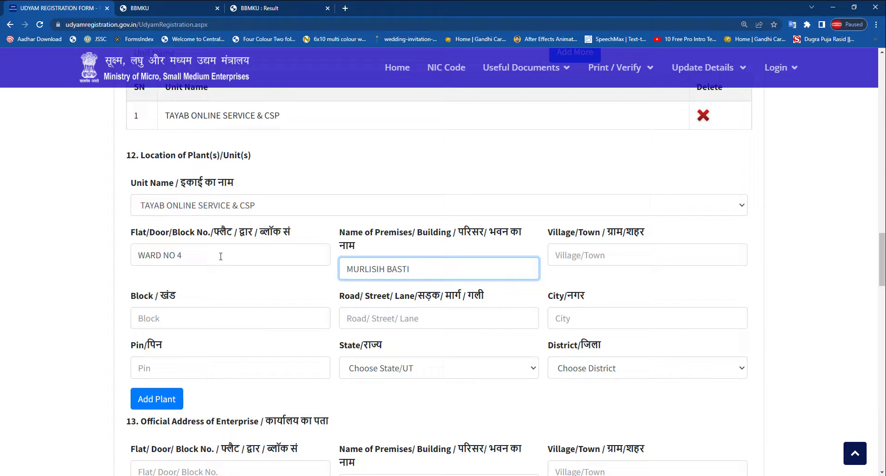
key("BackSpace")
type("D")
key("Tab")
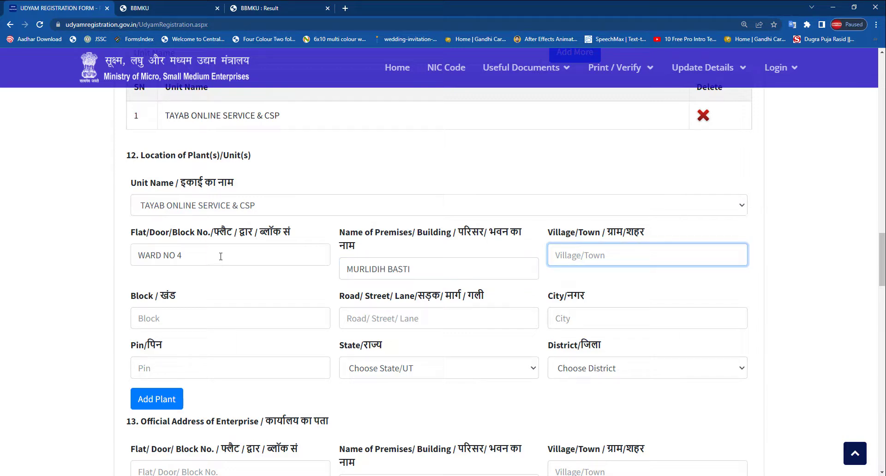
Set the date of incorporation to 18/03/2018 using the calendar
scroll(269, 289, "down", 5)
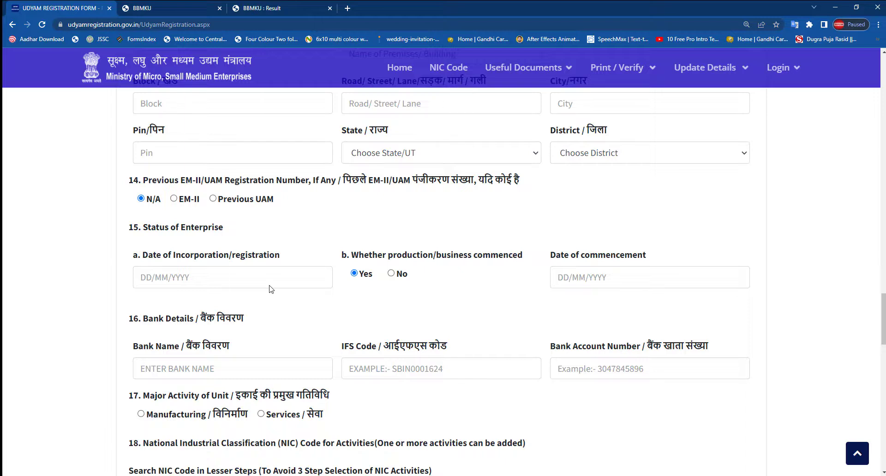
left_click(270, 281)
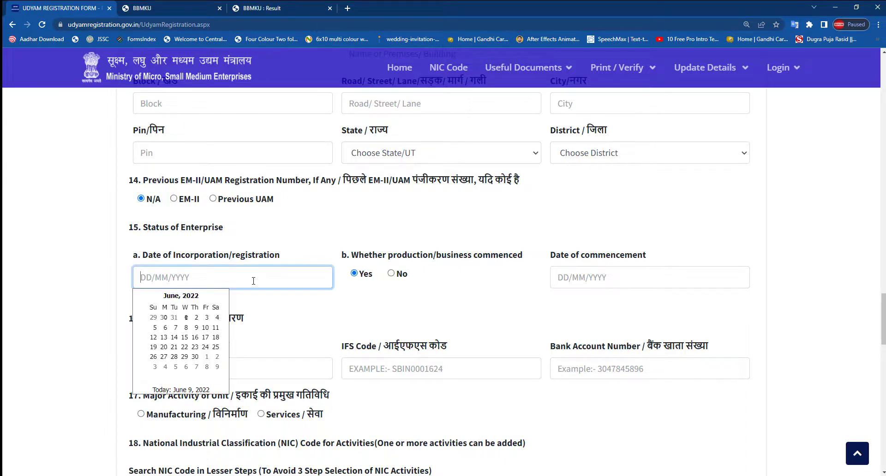
left_click(191, 298)
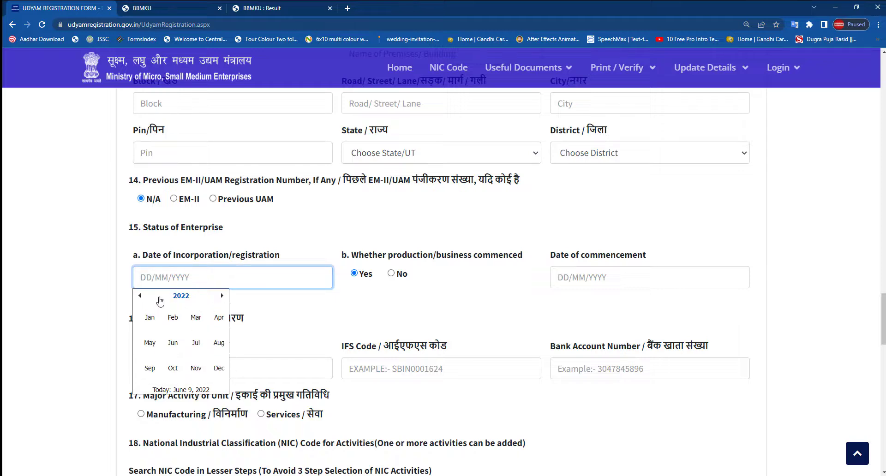
left_click(140, 296)
left_click(140, 296)
left_click(140, 296)
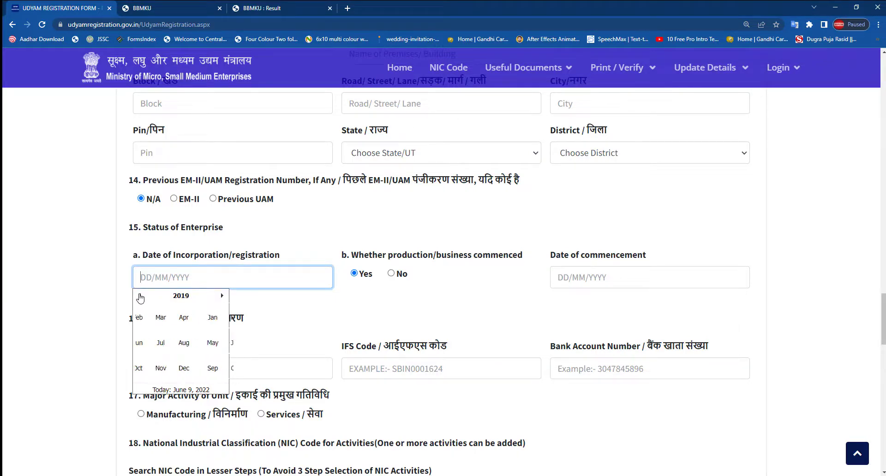
left_click(140, 296)
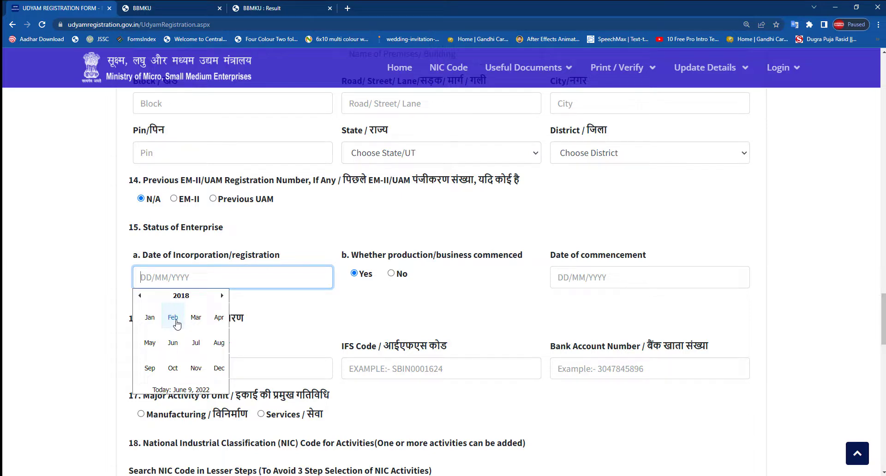
left_click(195, 318)
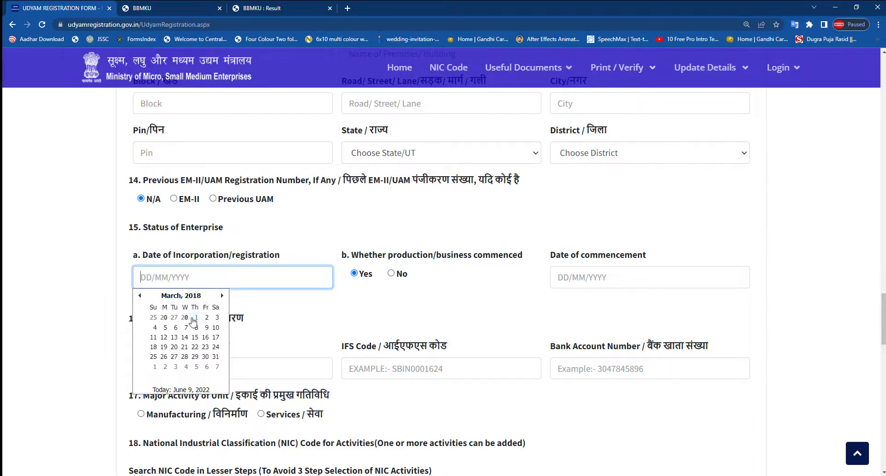
left_click(153, 347)
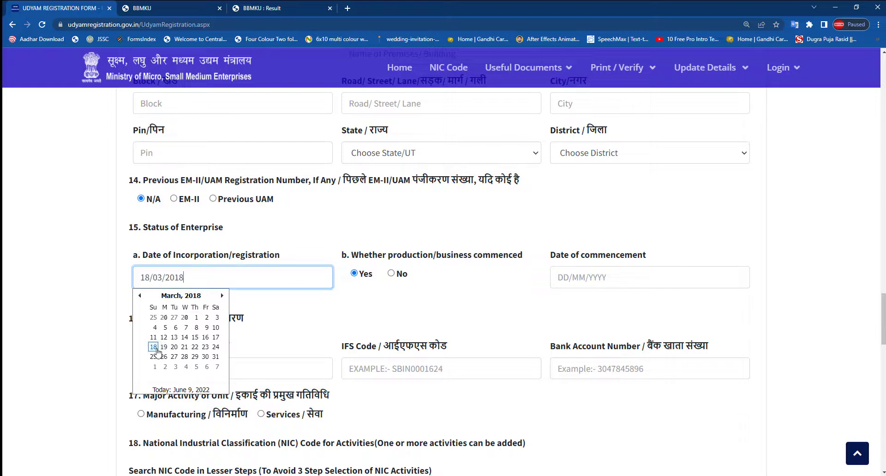
Answer No to whether production or business has commenced
left_click(391, 274)
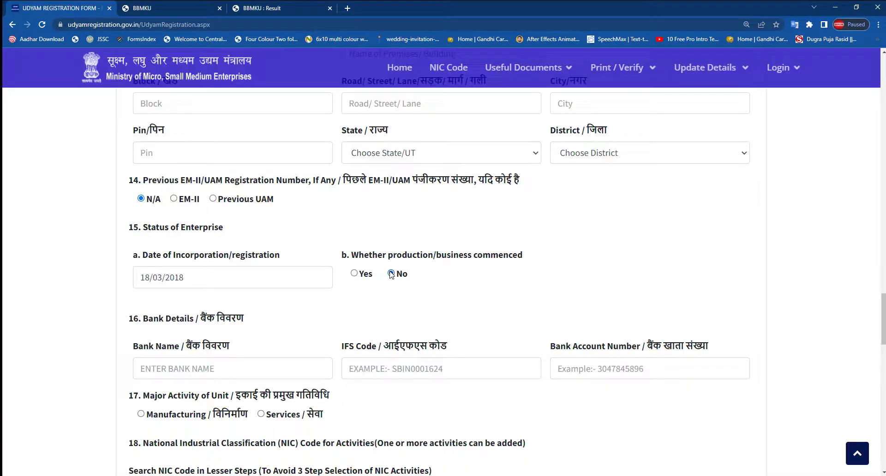
scroll(592, 273, "down", 1)
left_click(222, 319)
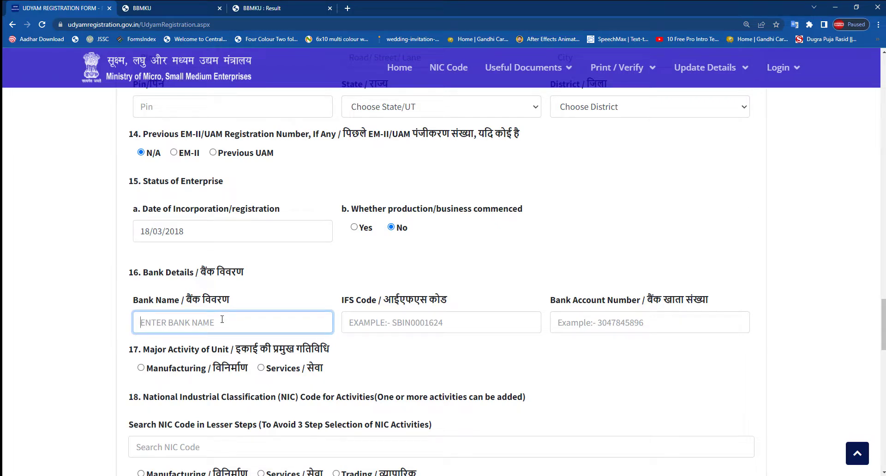
Enter bank name BANK OF INDIA, IFS code BKID0004703 and the bank account number
key("Tab")
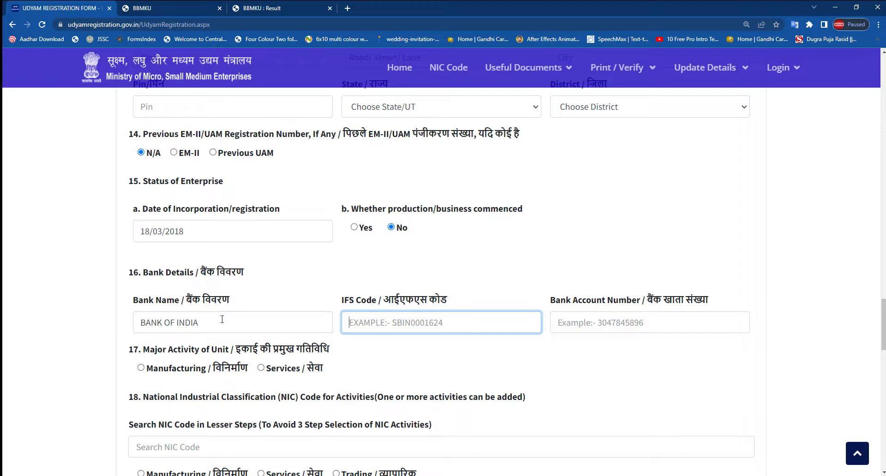
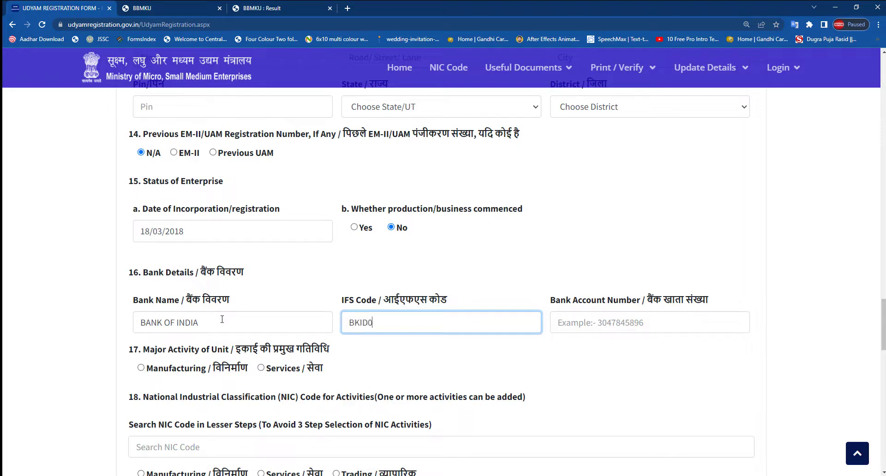
key("Tab")
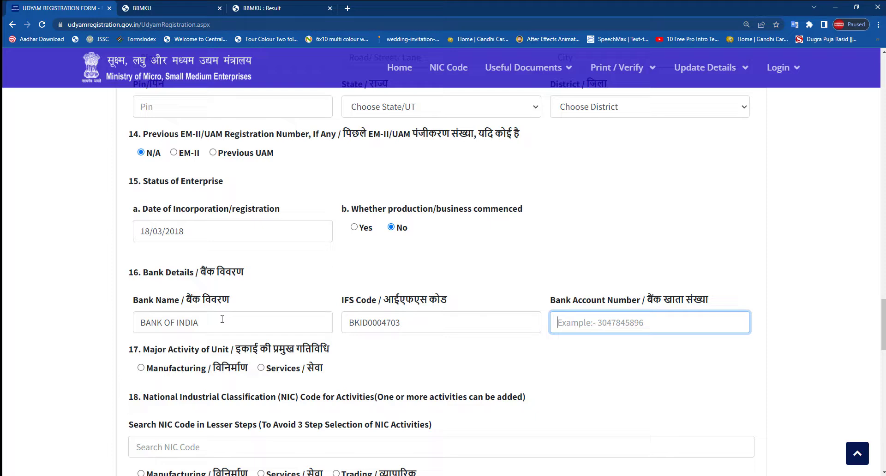
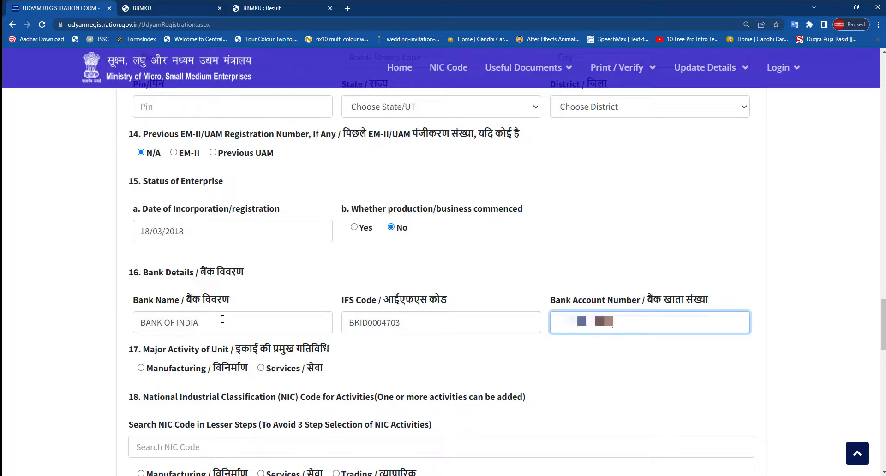
key("Tab")
scroll(216, 295, "down", 2)
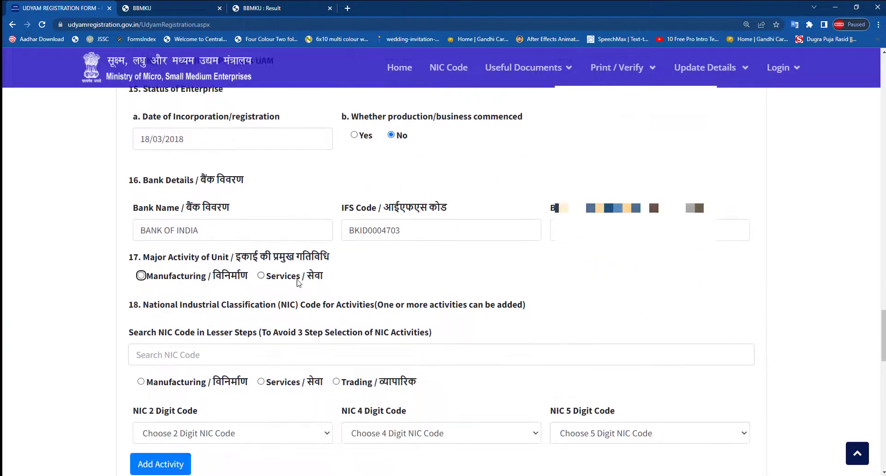
Set the major activity to Services with Trading
left_click(261, 276)
scroll(286, 236, "down", 2)
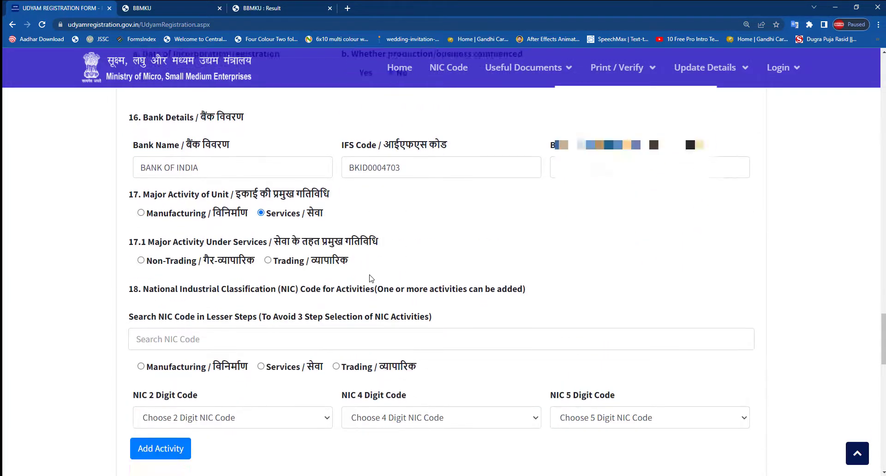
left_click(268, 230)
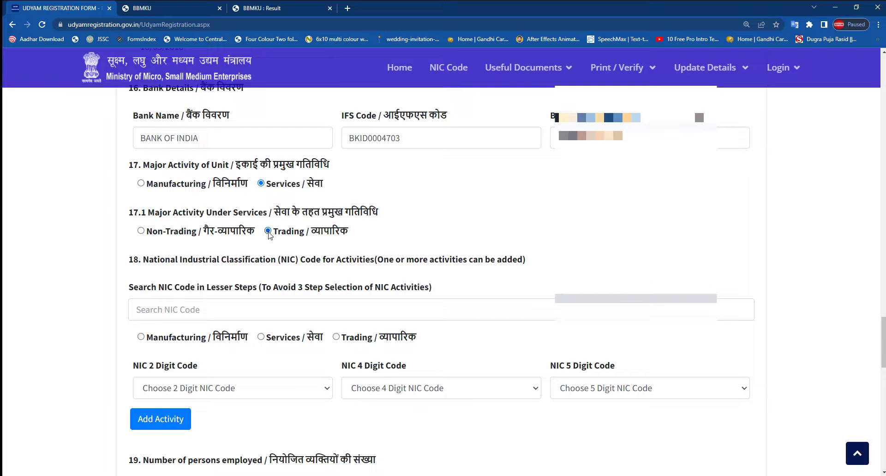
Search NIC 'CYBER CAFE', pick the 63992 suggestion, and choose Services as the activity category
left_click(255, 311)
scroll(254, 311, "down", 2)
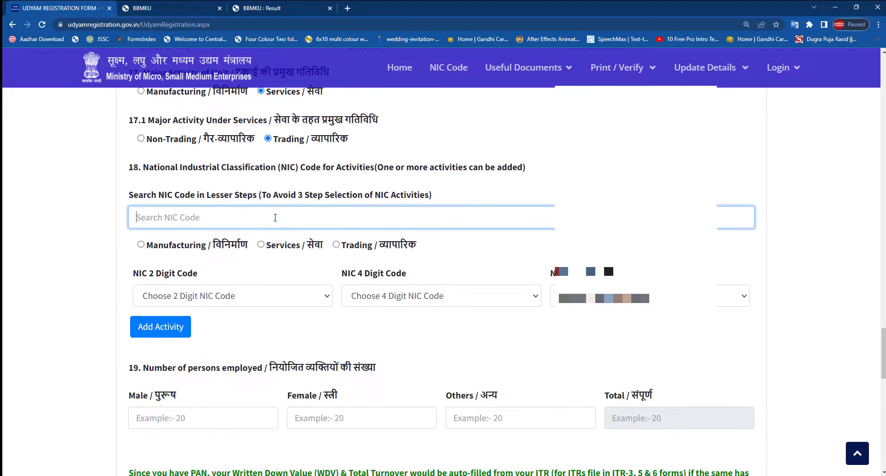
type("CYBE")
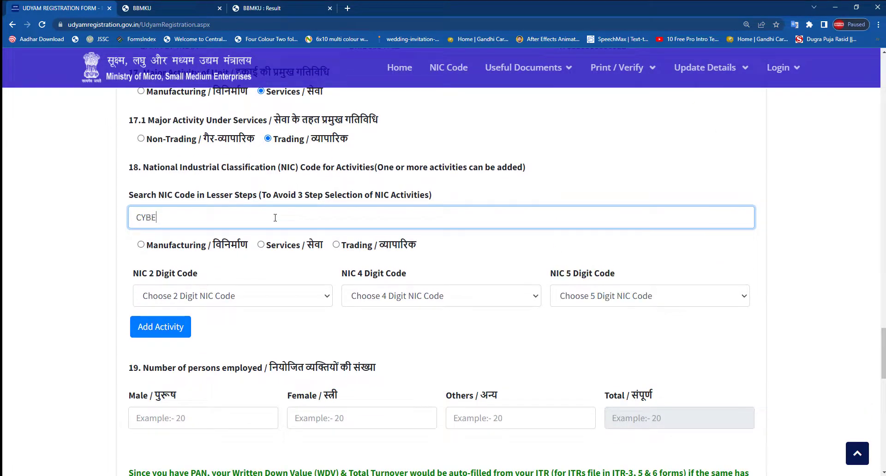
type("R CAF")
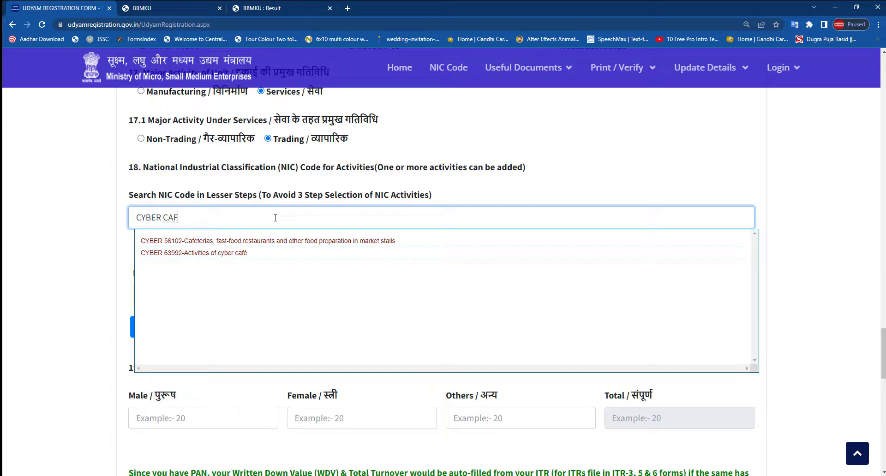
type("E")
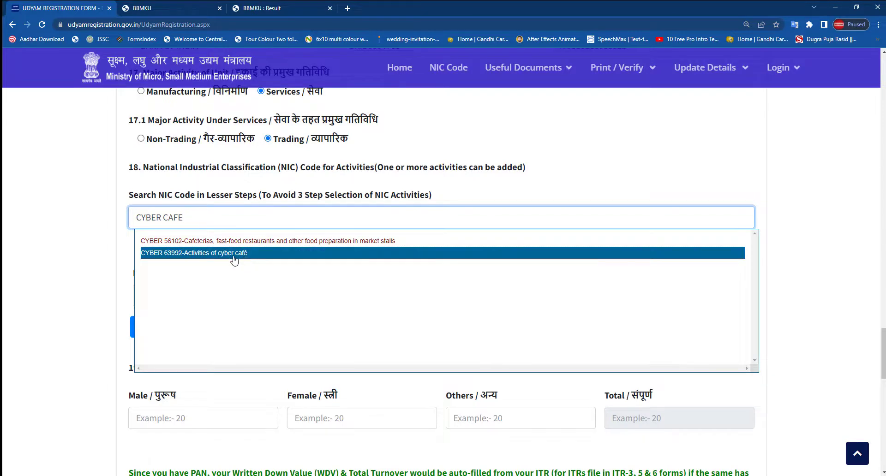
left_click(193, 254)
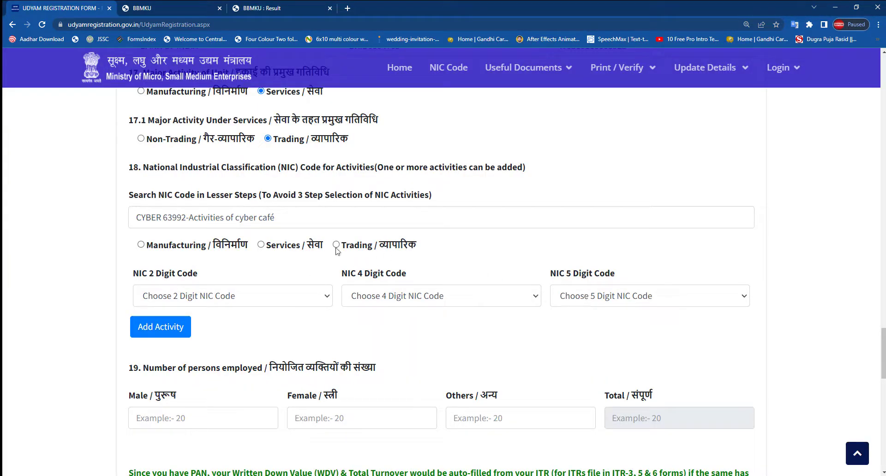
left_click(261, 245)
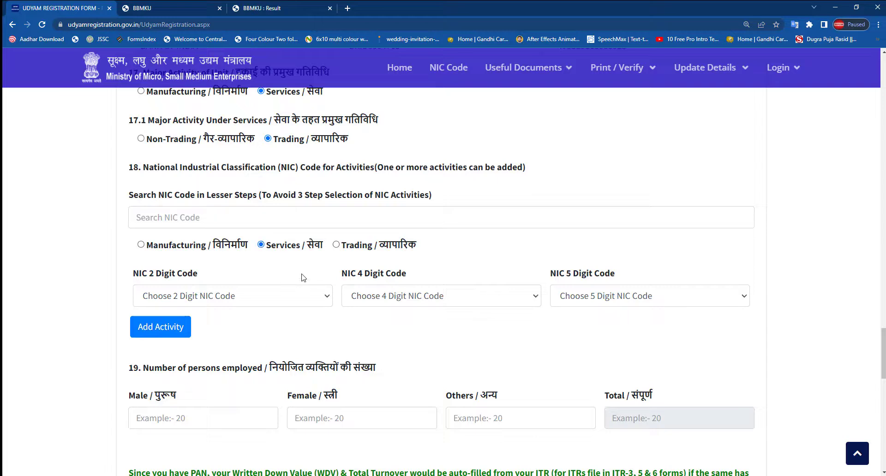
Switch the NIC activity category to Trading
left_click(264, 303)
left_click(266, 303)
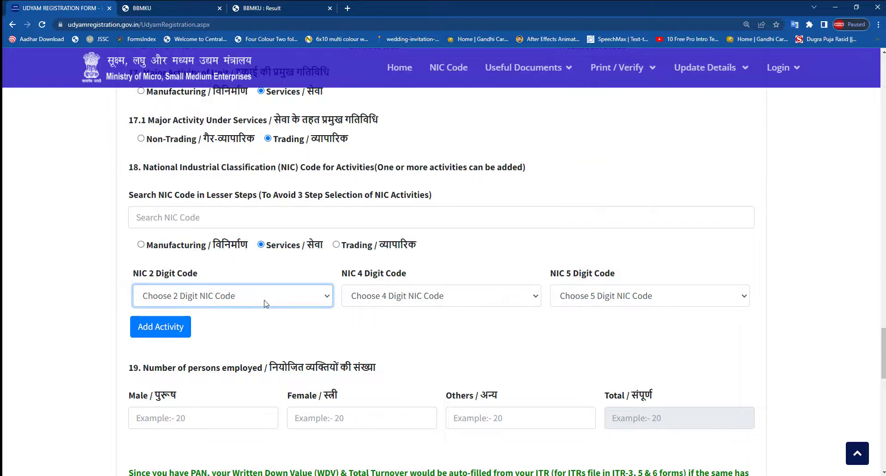
scroll(266, 304, "up", 1)
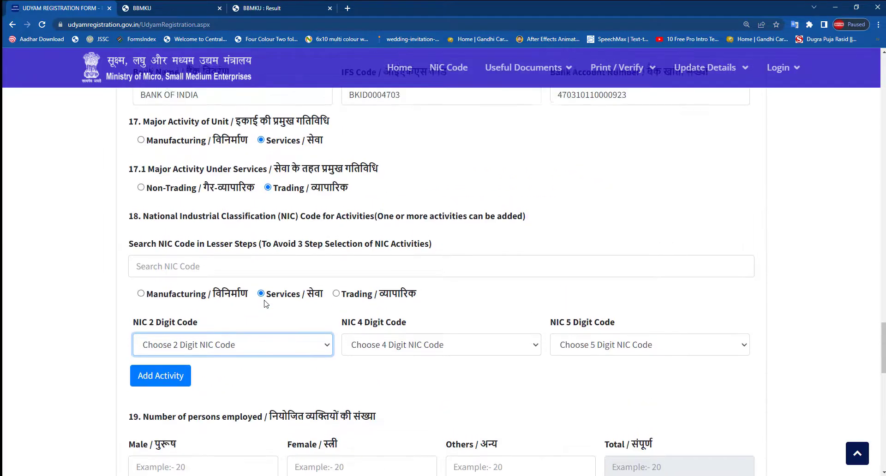
scroll(265, 304, "up", 2)
scroll(265, 303, "down", 2)
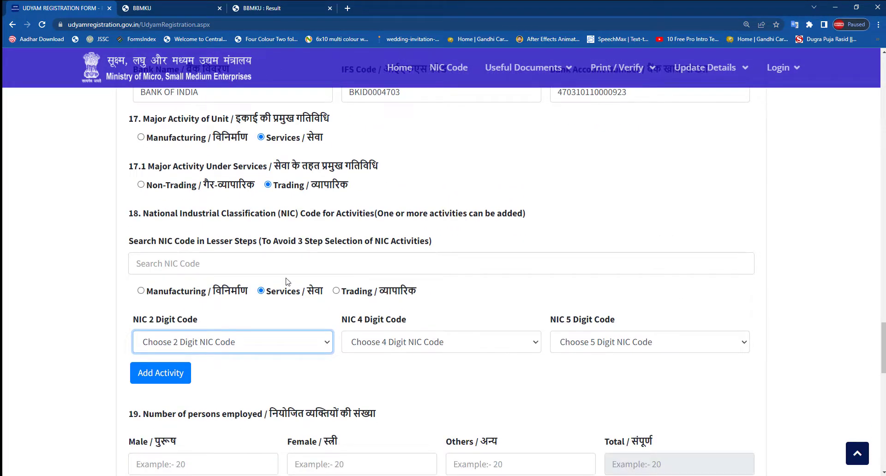
left_click(337, 292)
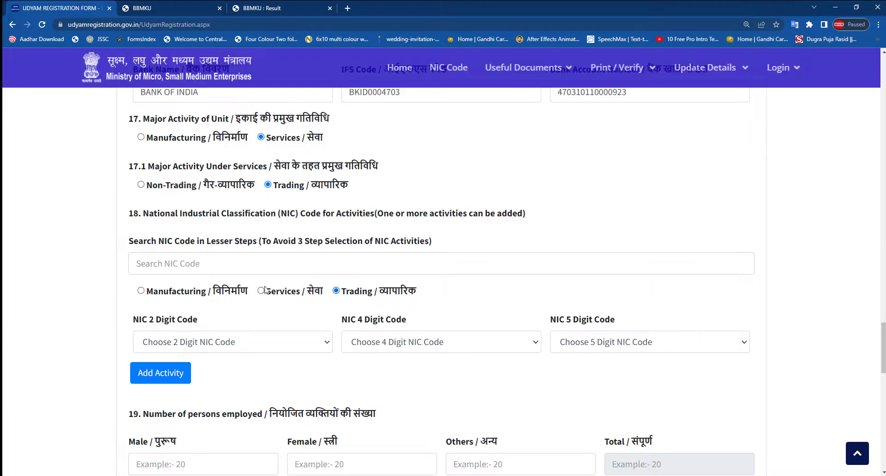
left_click(270, 268)
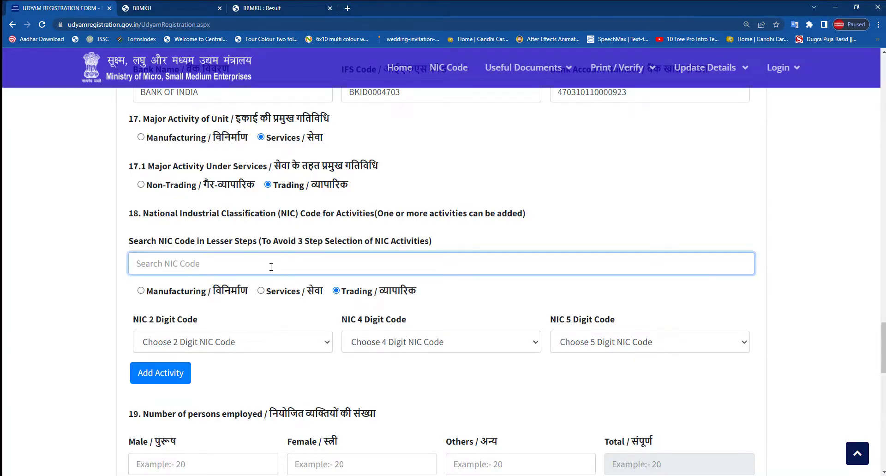
scroll(271, 267, "down", 2)
Choose NIC 2-digit code 62 and 4-digit code 6202 computer consultancy
left_click(233, 250)
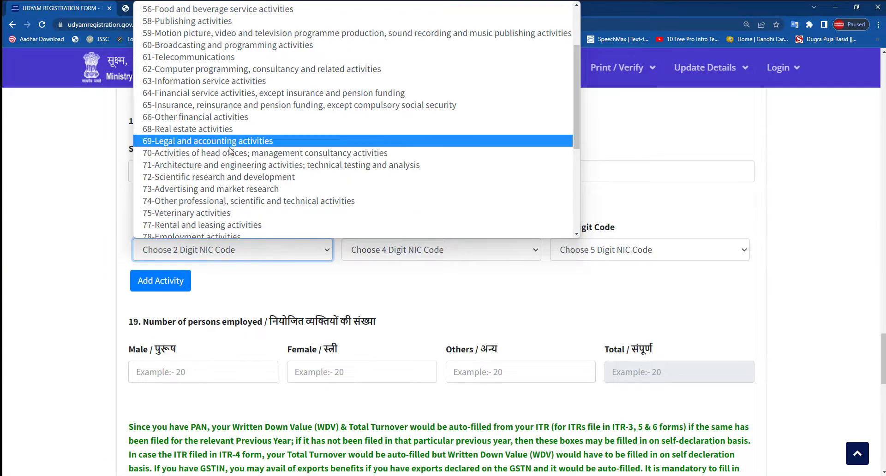
scroll(230, 152, "up", 4)
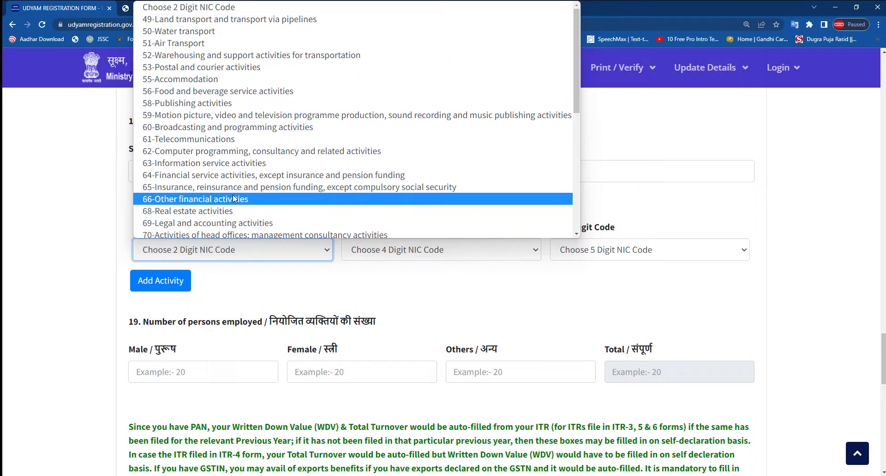
left_click(277, 157)
left_click(433, 250)
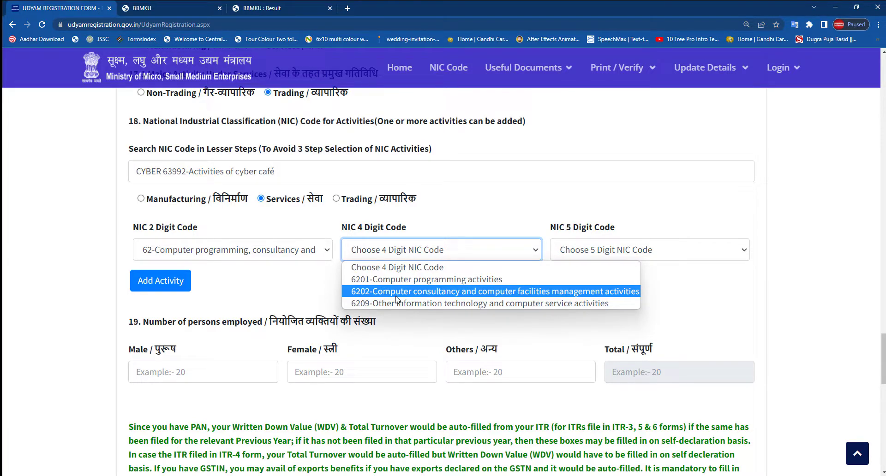
left_click(395, 295)
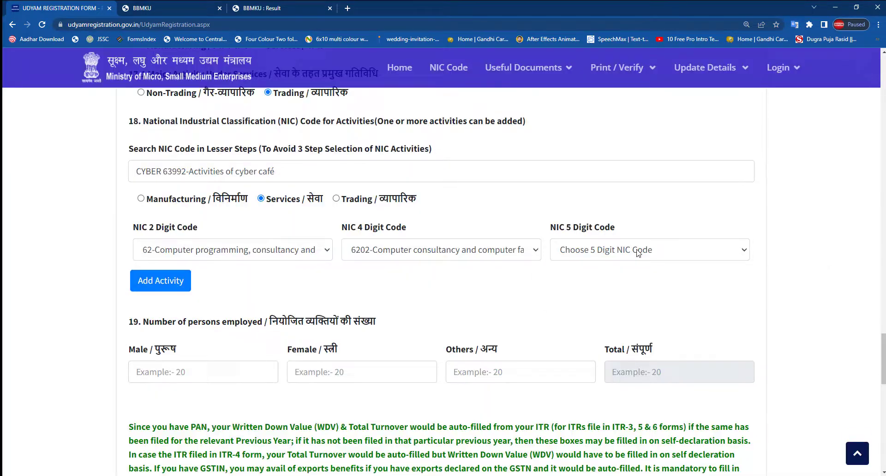
left_click(638, 251)
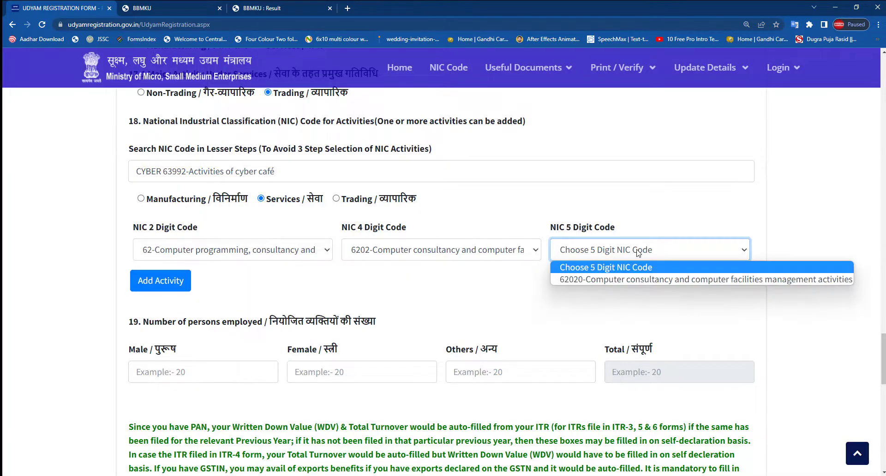
Add NIC code 62020 (computer consultancy services) as an activity in the activity table
left_click(630, 280)
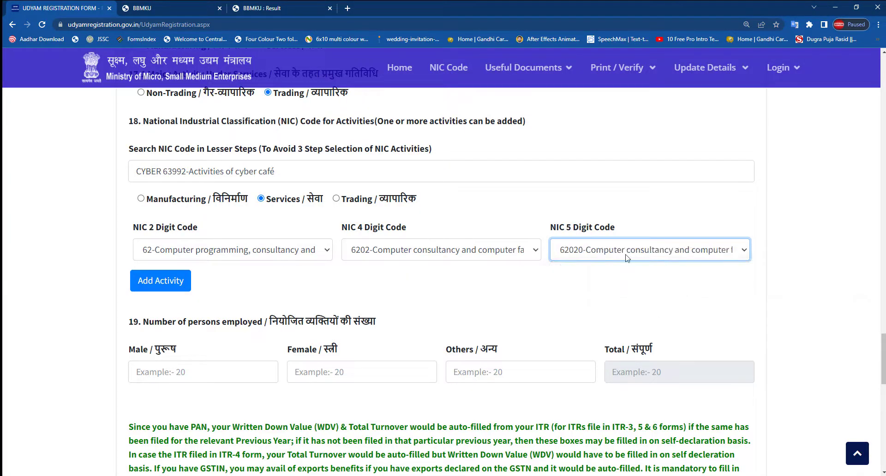
scroll(276, 315, "down", 1)
scroll(276, 315, "down", 1)
left_click(200, 269)
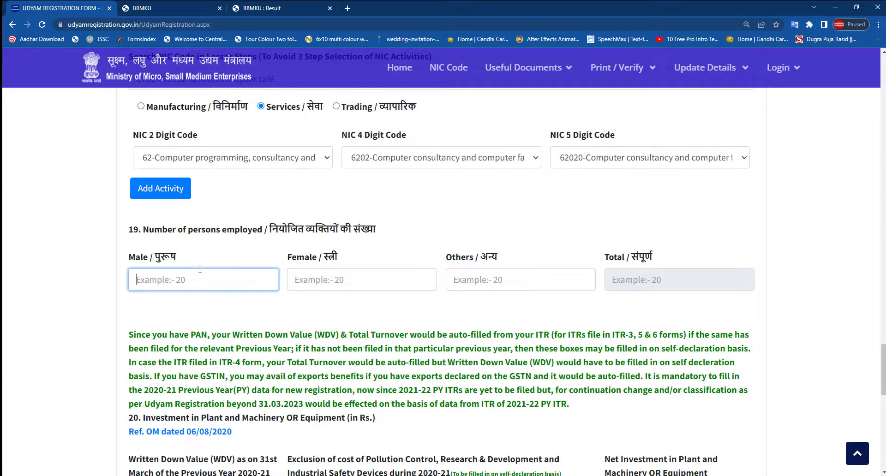
left_click(155, 189)
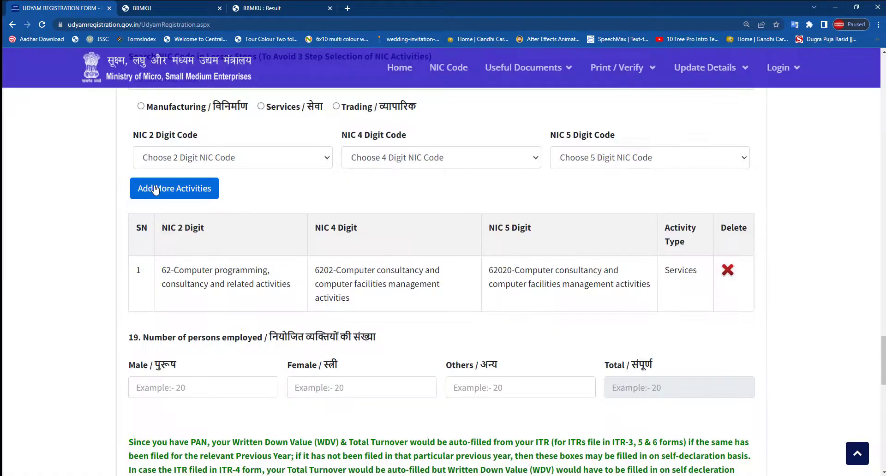
Enter 2 male employees, leaving Female and Others empty
scroll(211, 289, "down", 2)
left_click(212, 290)
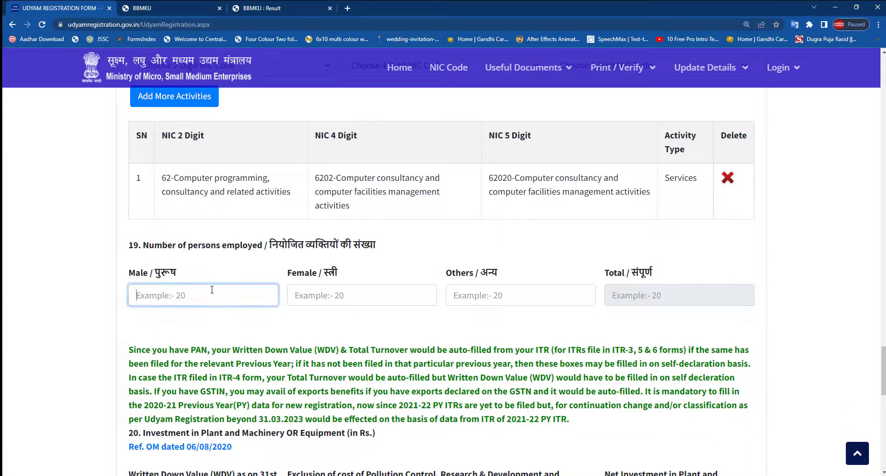
type("2")
key("Tab")
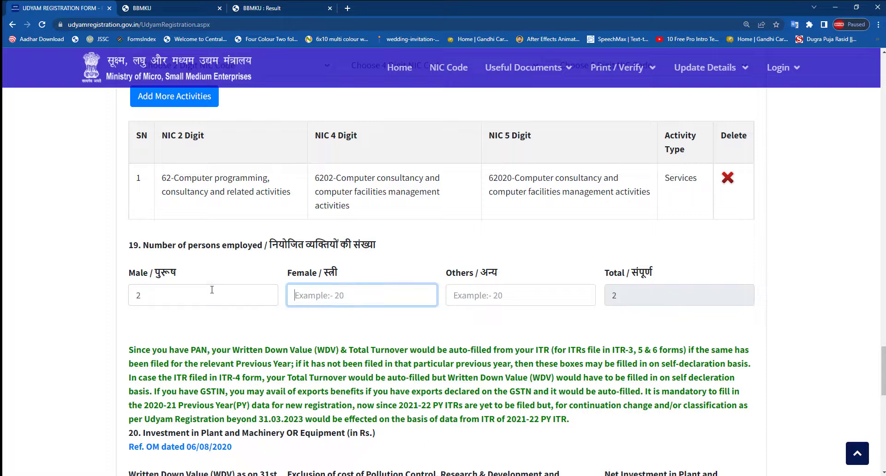
key("Tab")
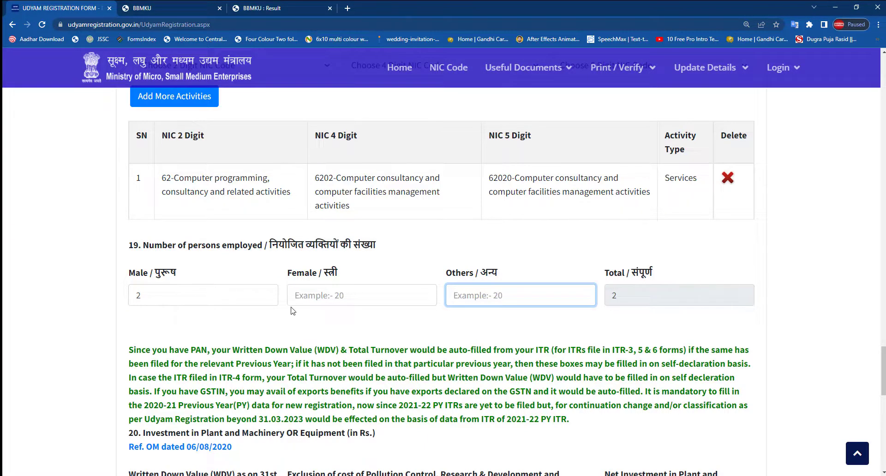
scroll(307, 315, "down", 4)
Enter 0 for plant and machinery WDV and 0 for exclusion of cost
scroll(255, 331, "down", 1)
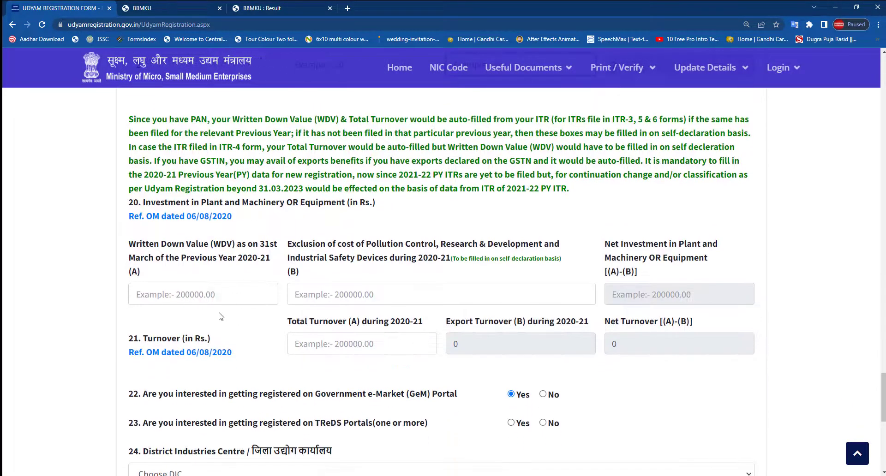
left_click(225, 292)
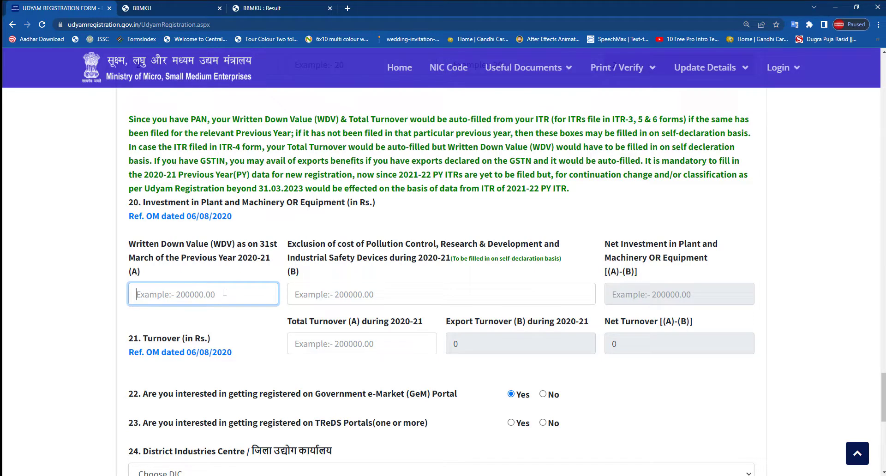
type("0")
key("Tab")
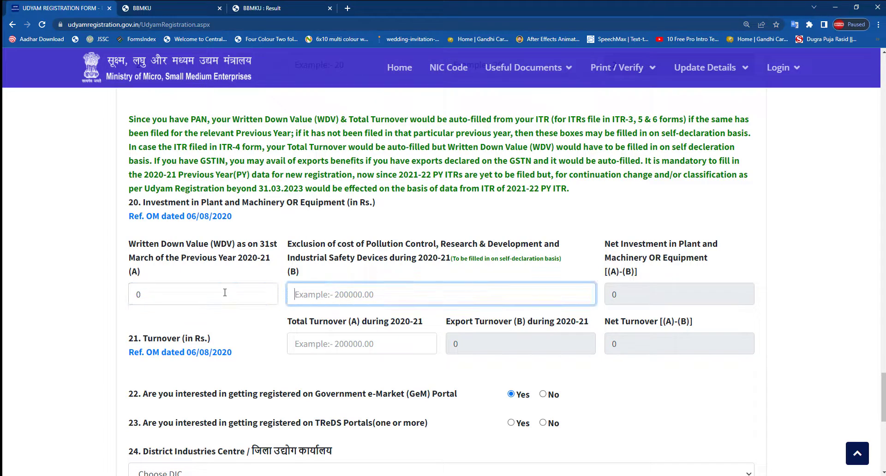
type("0")
key("Tab")
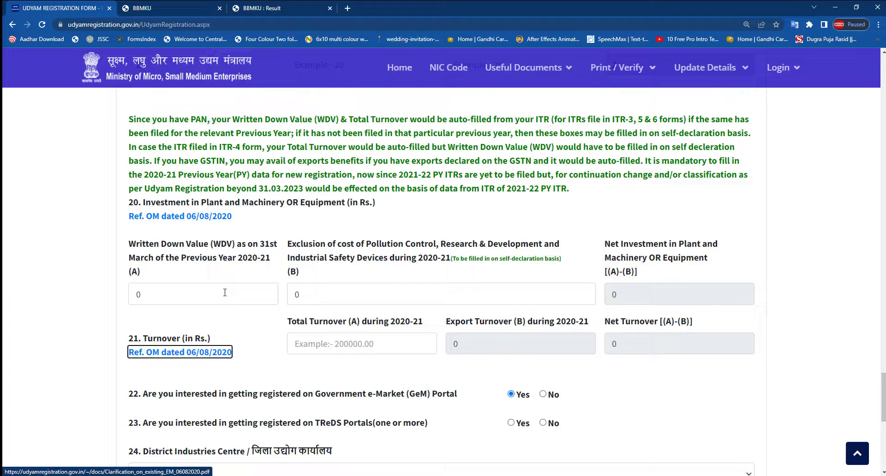
Set the 2020-21 total turnover to 200000, removing the extra zero from 2000000
key("Tab")
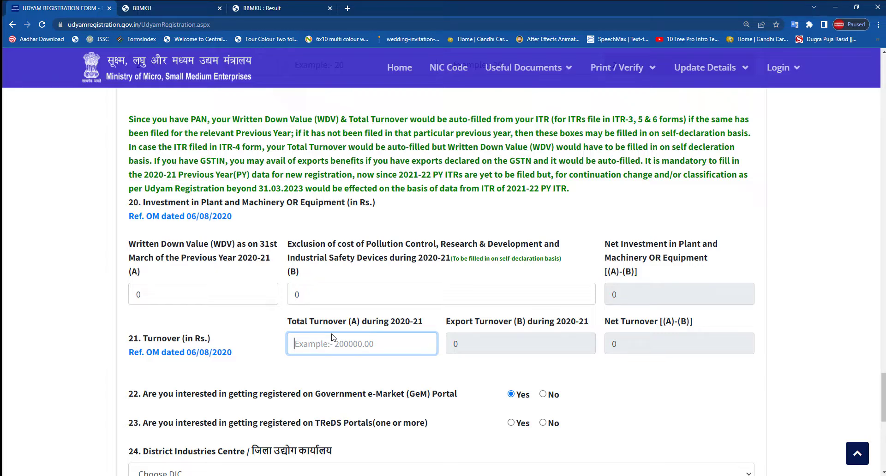
type("2000000")
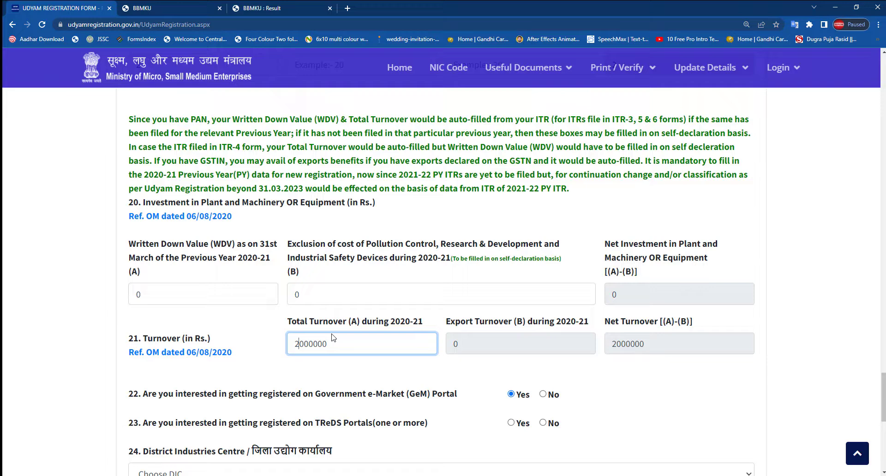
scroll(333, 338, "down", 1)
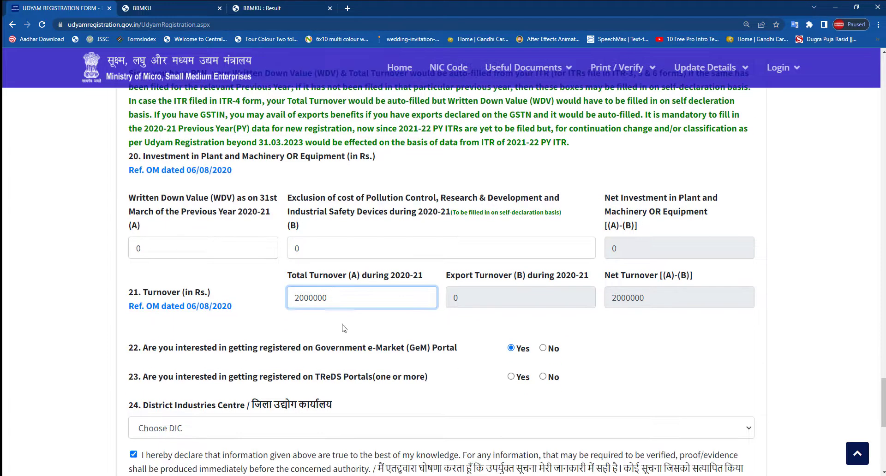
left_click(339, 298)
key("BackSpace")
scroll(339, 298, "down", 2)
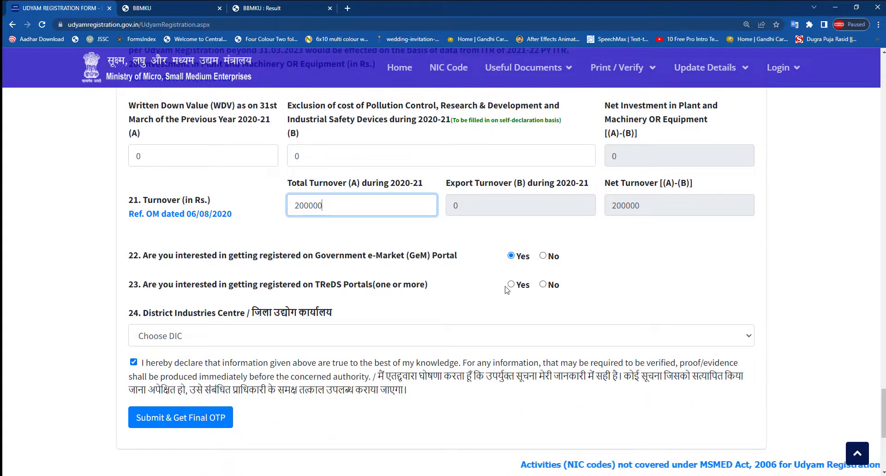
Answer No to TReDS registration, review the District Industries Centre list, and submit for the final OTP
left_click(552, 286)
left_click(149, 341)
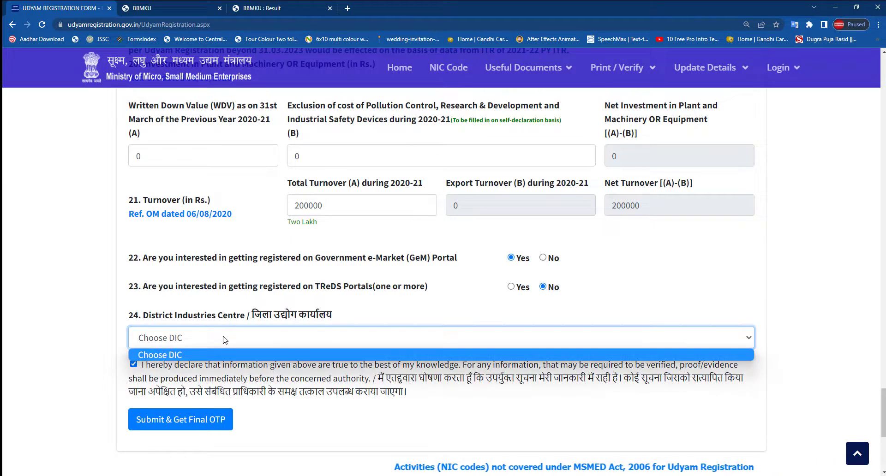
left_click(152, 354)
left_click(227, 419)
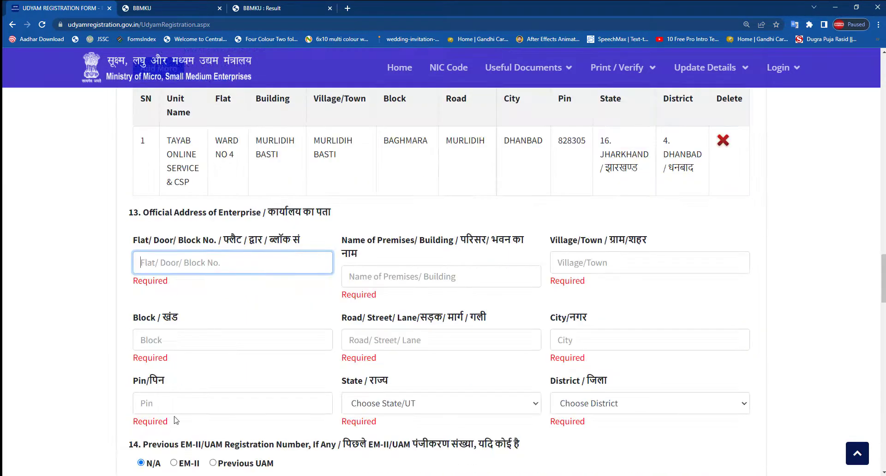
scroll(222, 253, "up", 2)
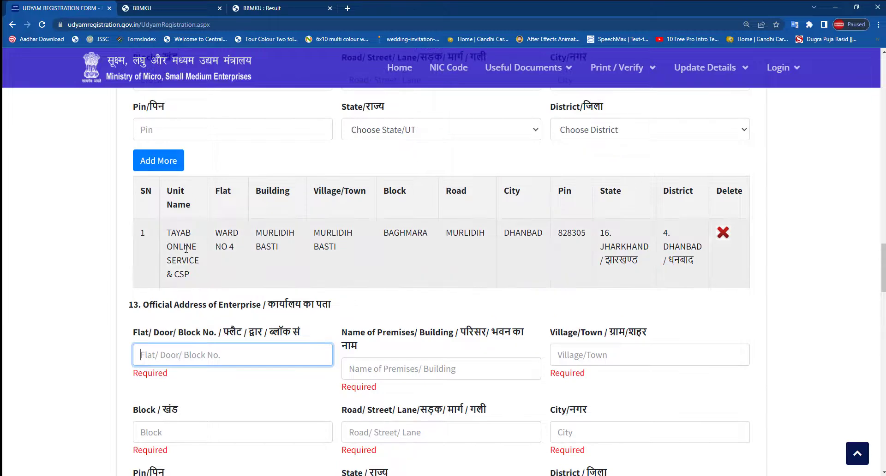
scroll(173, 235, "down", 2)
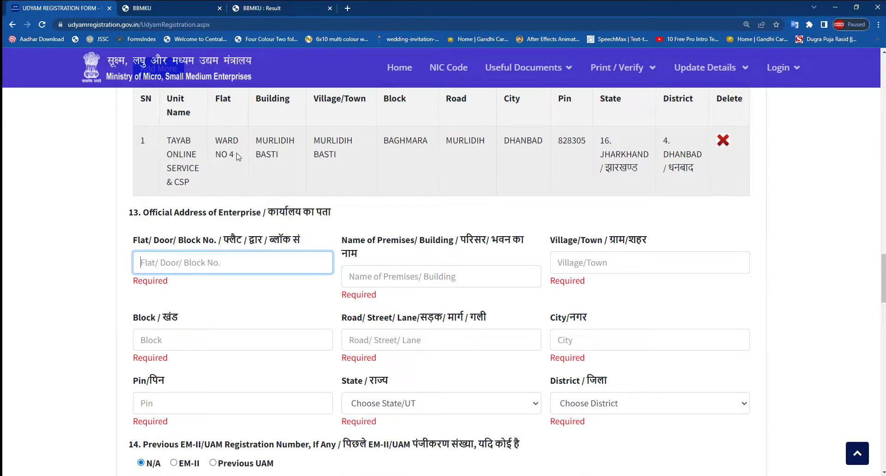
left_click_drag(235, 156, 215, 138)
key("ctrl+c")
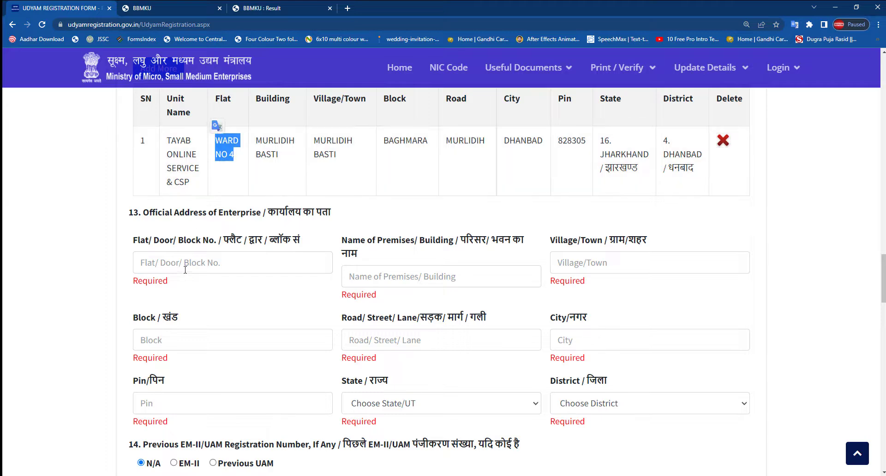
left_click(211, 262)
key("ctrl+v")
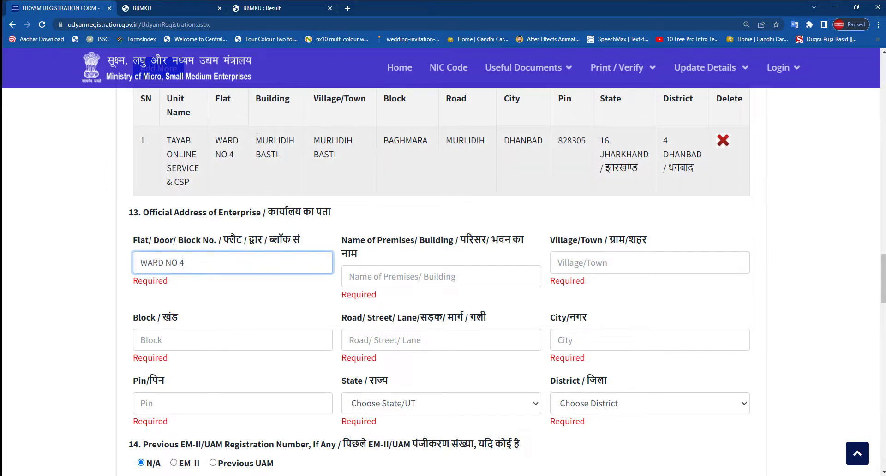
left_click_drag(257, 139, 285, 170)
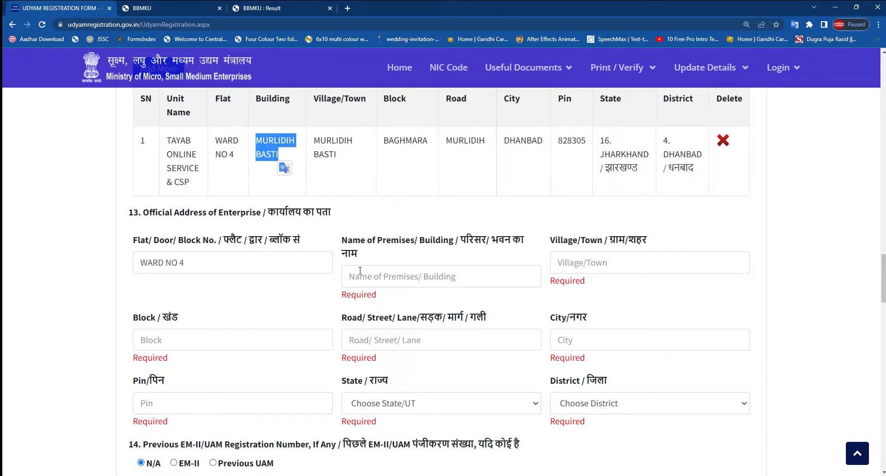
left_click_drag(206, 269, 111, 274)
key("BackSpace")
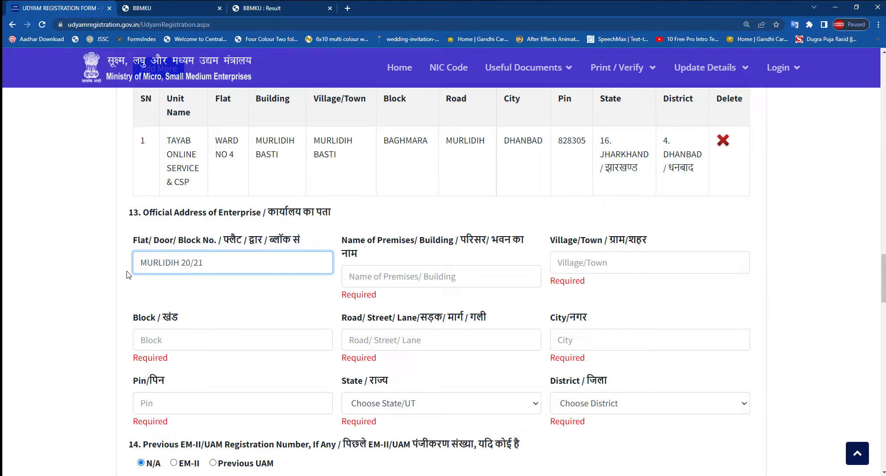
key("Tab")
left_click(202, 264)
Request the final OTP and confirm the entered data is correct
scroll(202, 265, "down", 20)
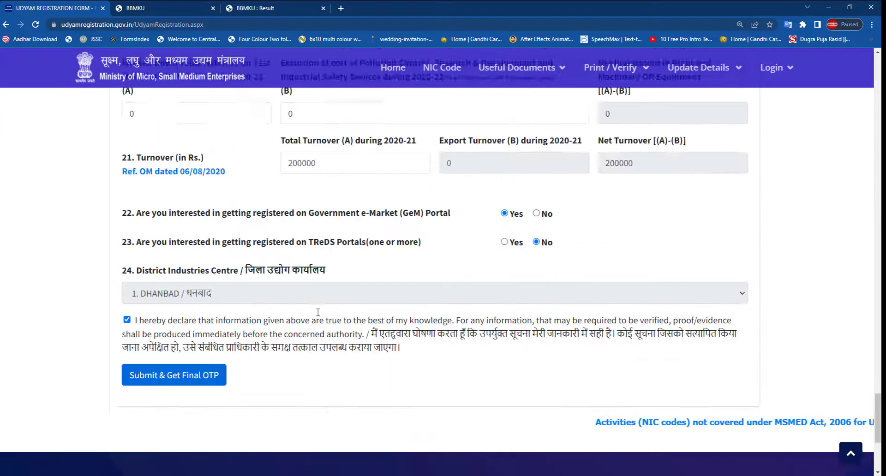
left_click(198, 150)
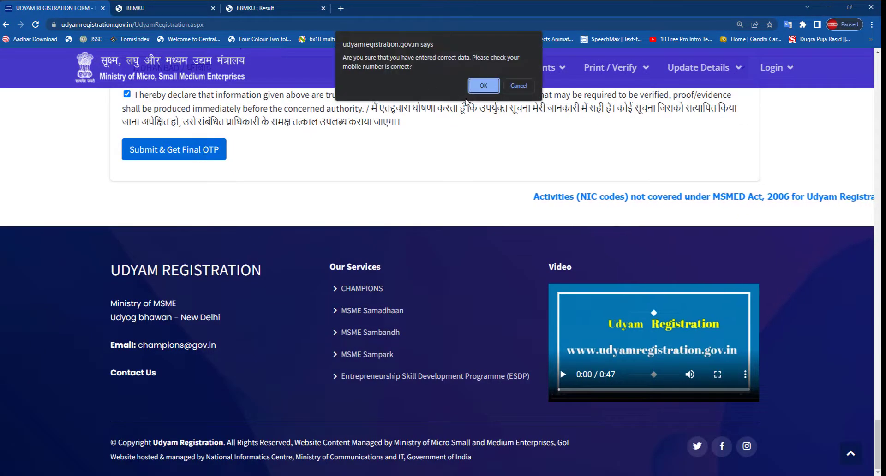
left_click(483, 86)
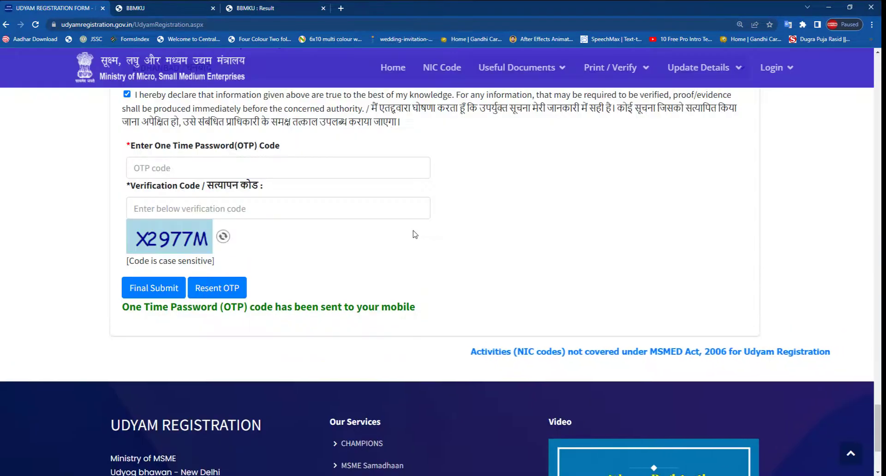
scroll(397, 232, "up", 2)
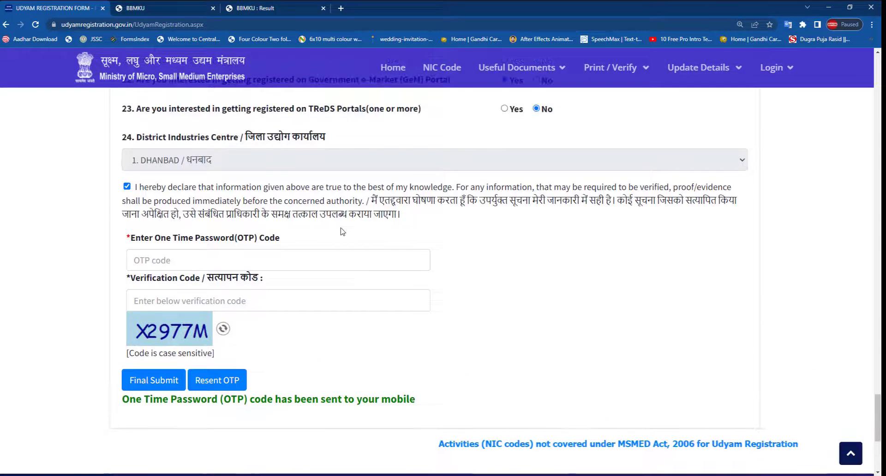
Enter the captcha verification code and final-submit the registration, confirming the prompt
left_click(186, 301)
type("X2977")
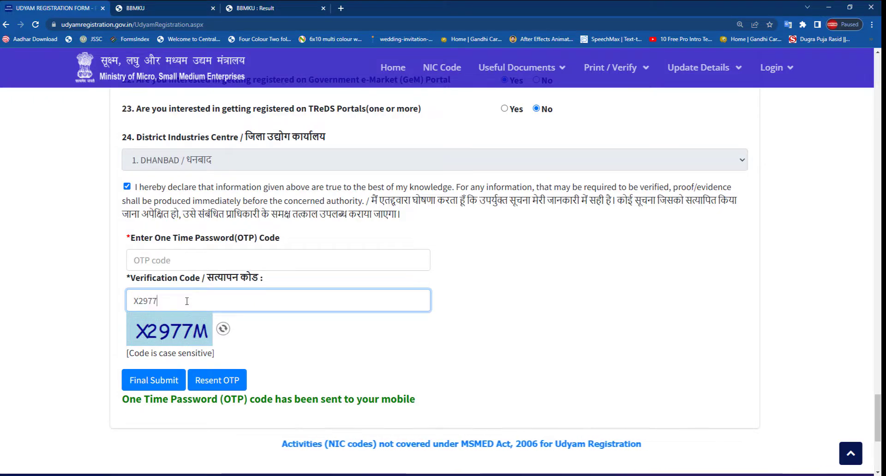
type("M")
left_click(226, 260)
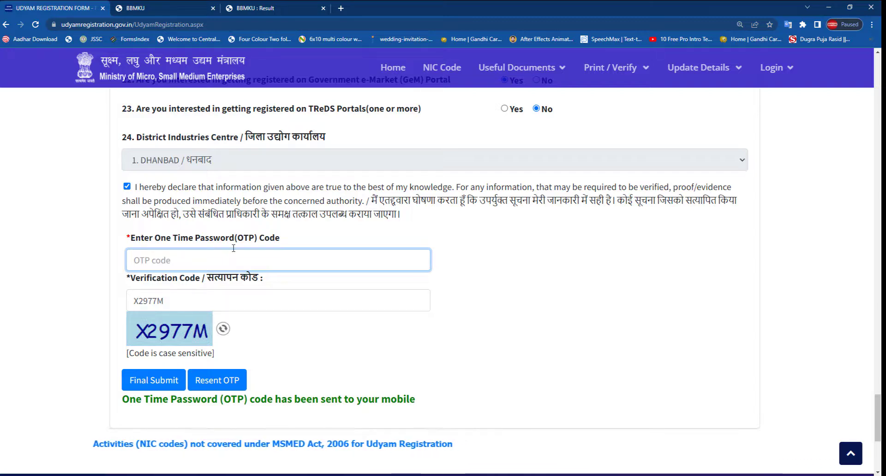
left_click(154, 381)
left_click(480, 85)
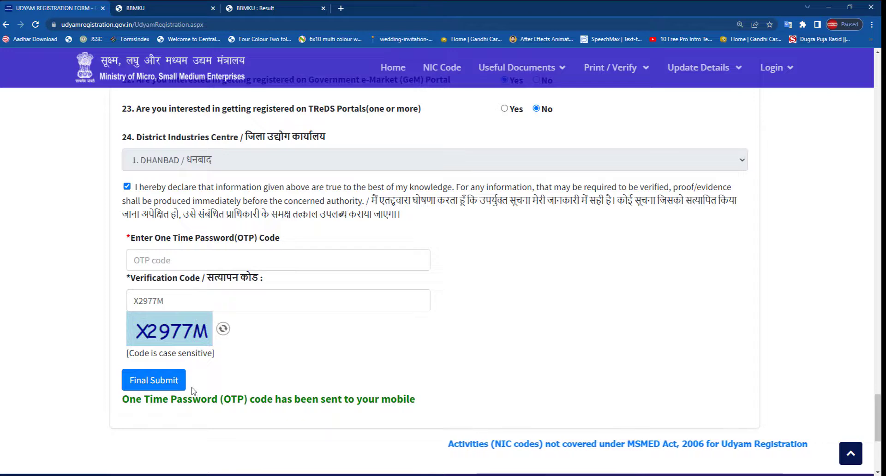
Enter the OTP, replacing the mistyped value with the correct code
left_click(193, 251)
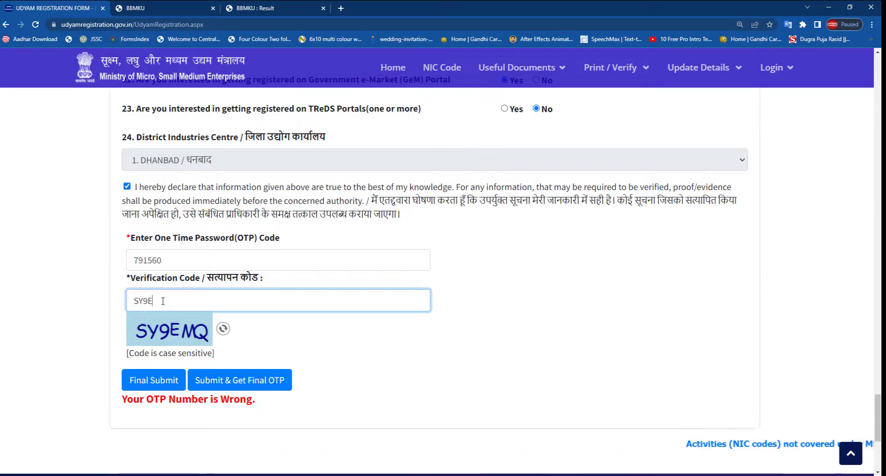
type("MQ")
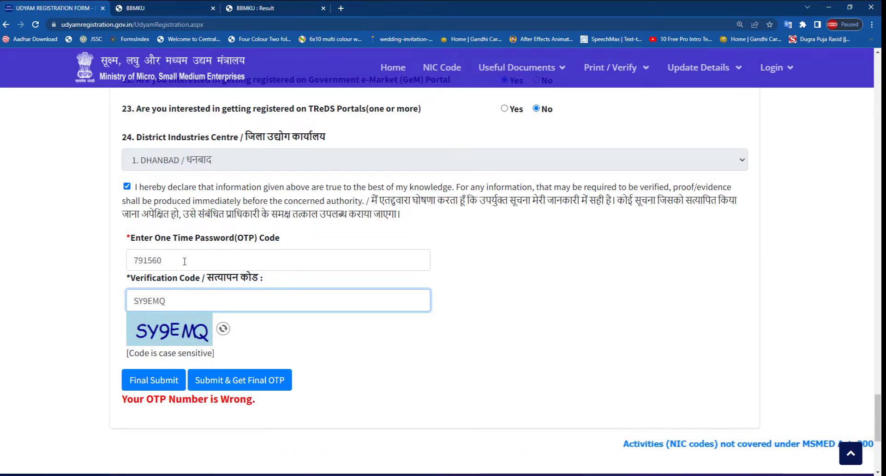
left_click_drag(184, 261, 56, 260)
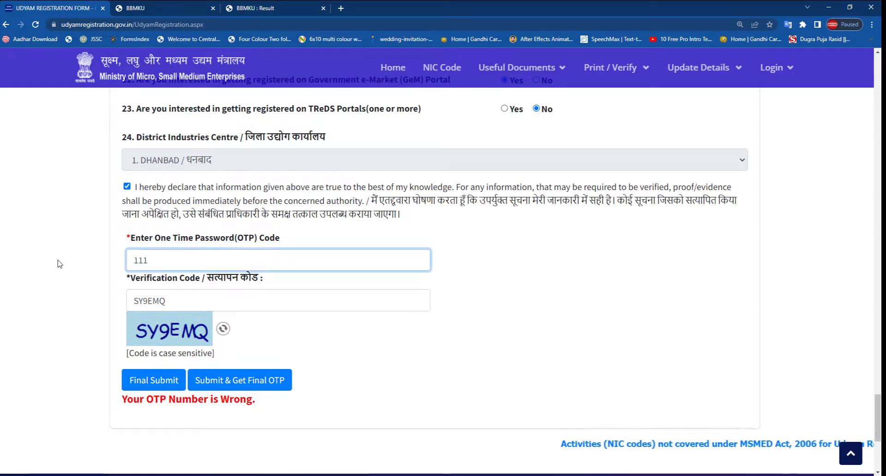
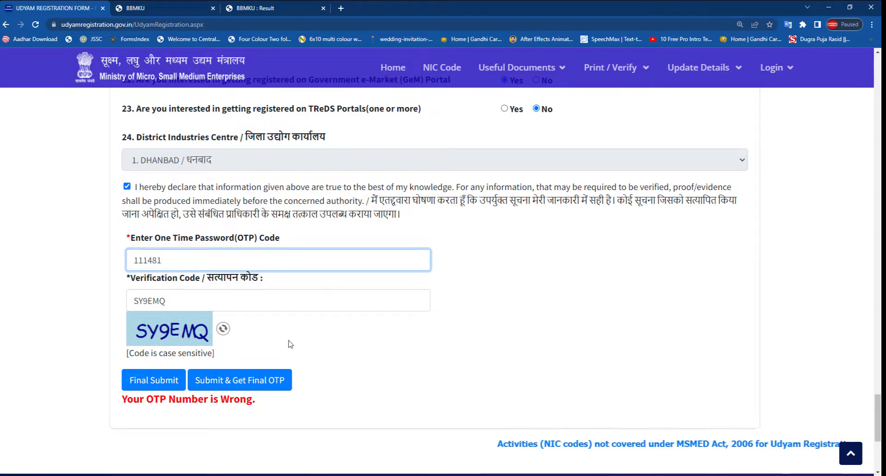
Final-submit the registration, confirm the data, and dismiss the success message
left_click(158, 381)
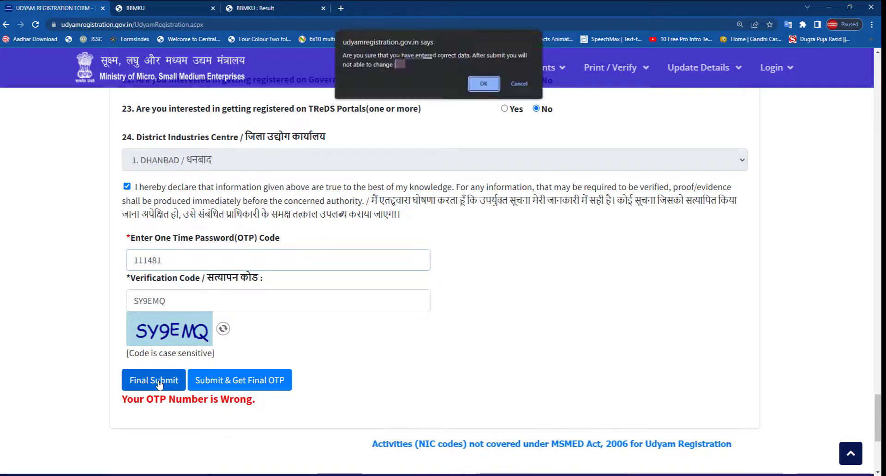
left_click(489, 87)
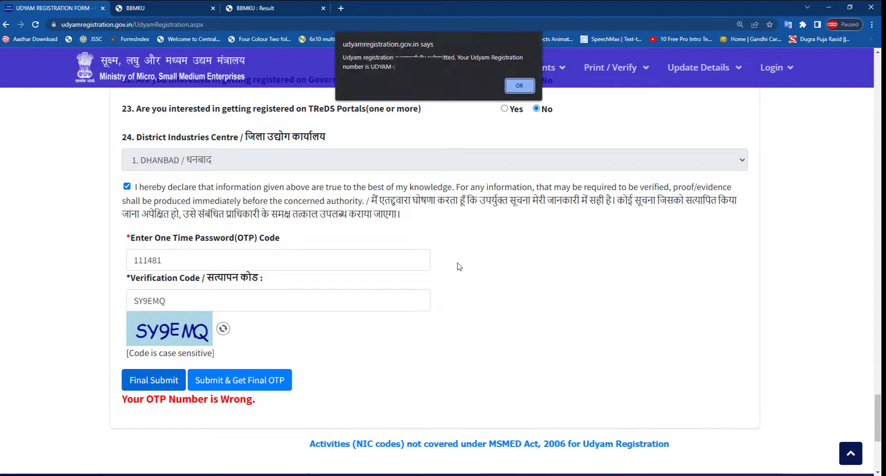
left_click(519, 86)
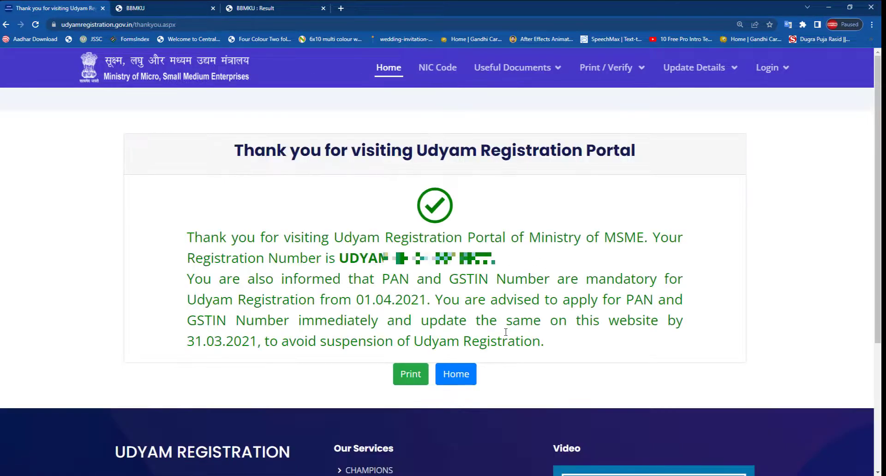
Print the confirmation page in black and white using Ctrl+P
key("ctrl+p")
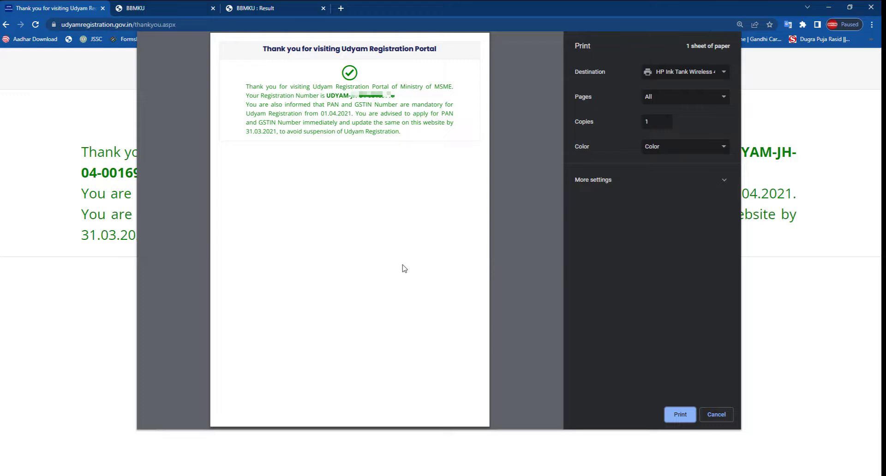
left_click(658, 161)
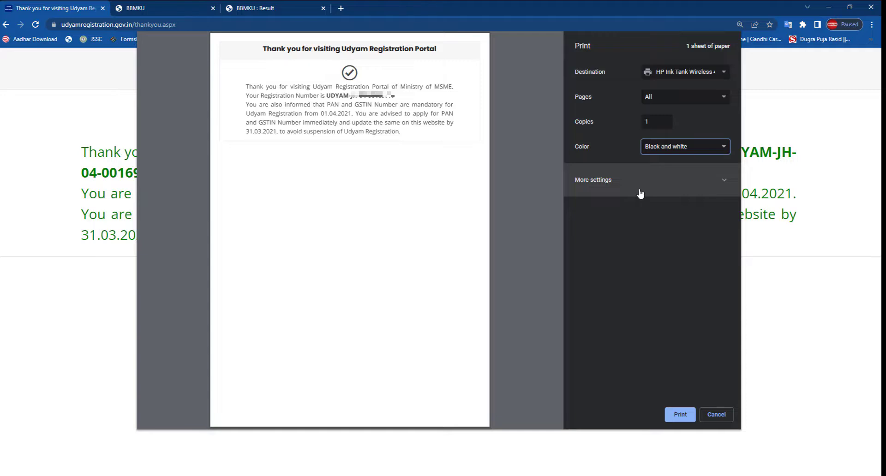
left_click(655, 189)
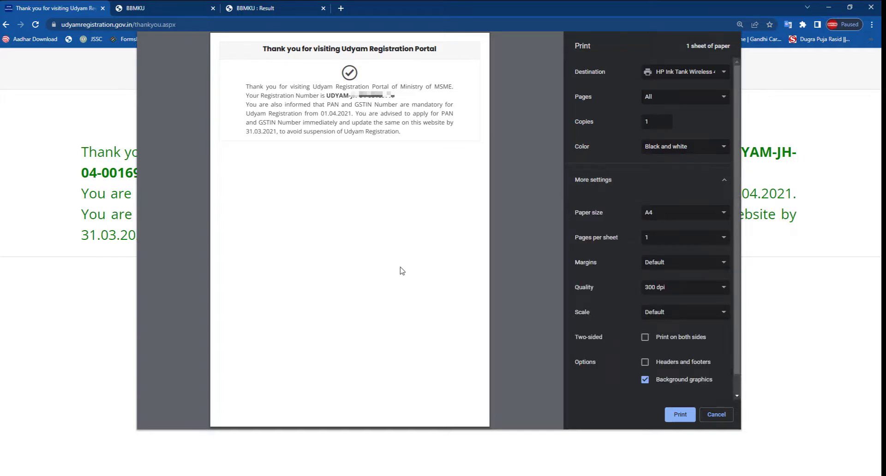
left_click(680, 414)
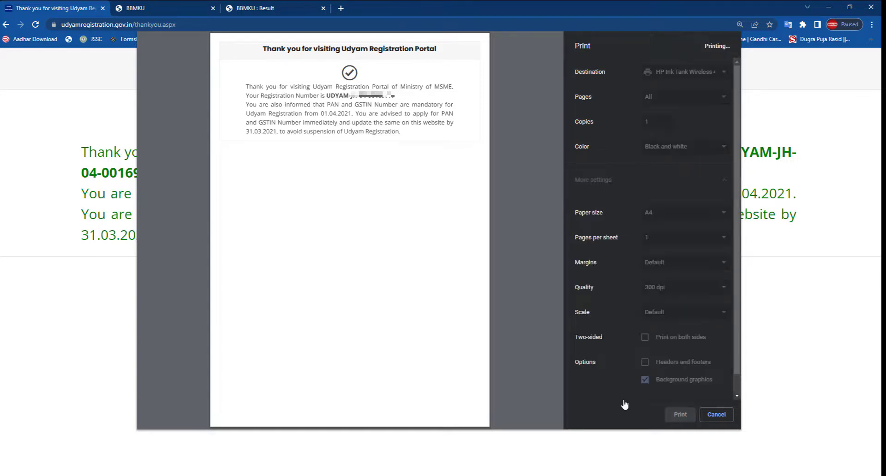